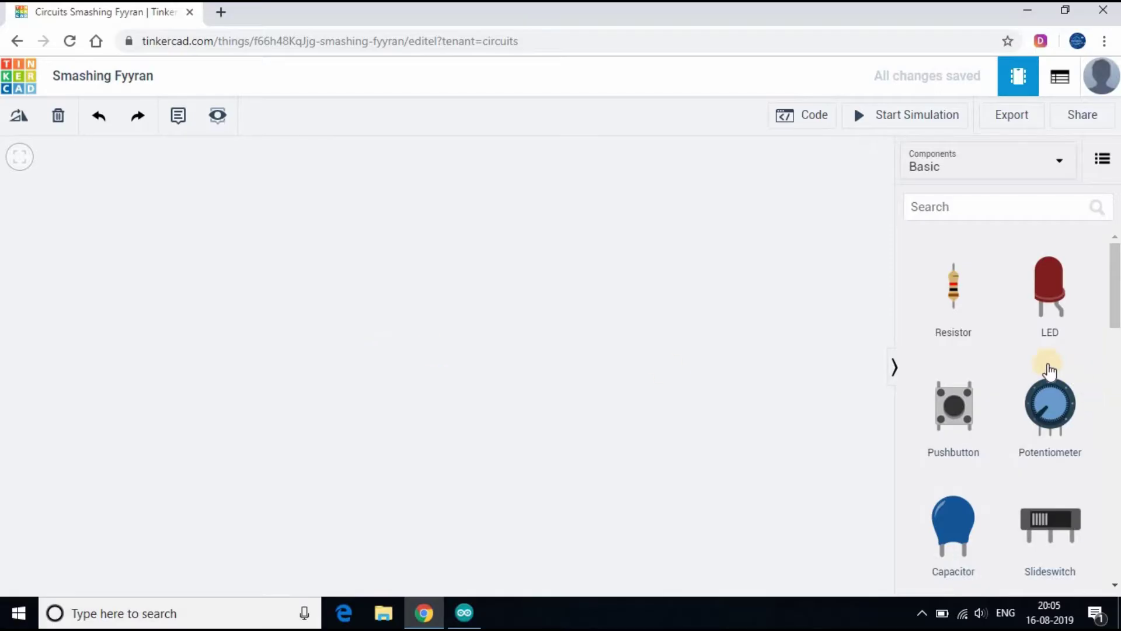
Step: Place an Arduino Uno R3 on the empty workplane and name it "Arduino"
scroll(1048, 371, down, 10)
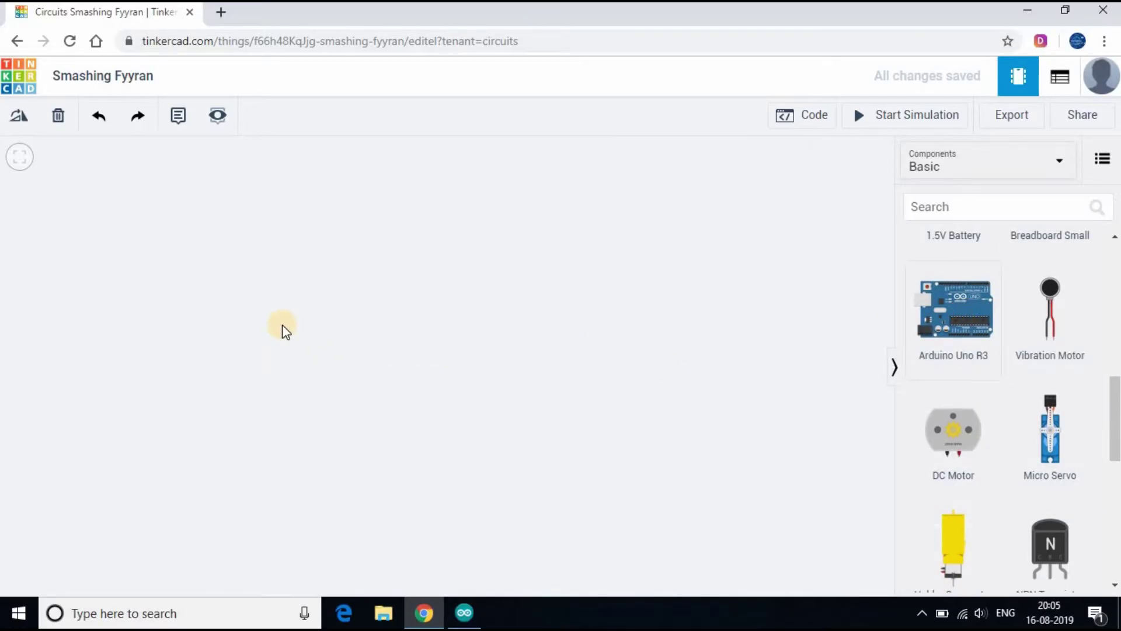
click(264, 333)
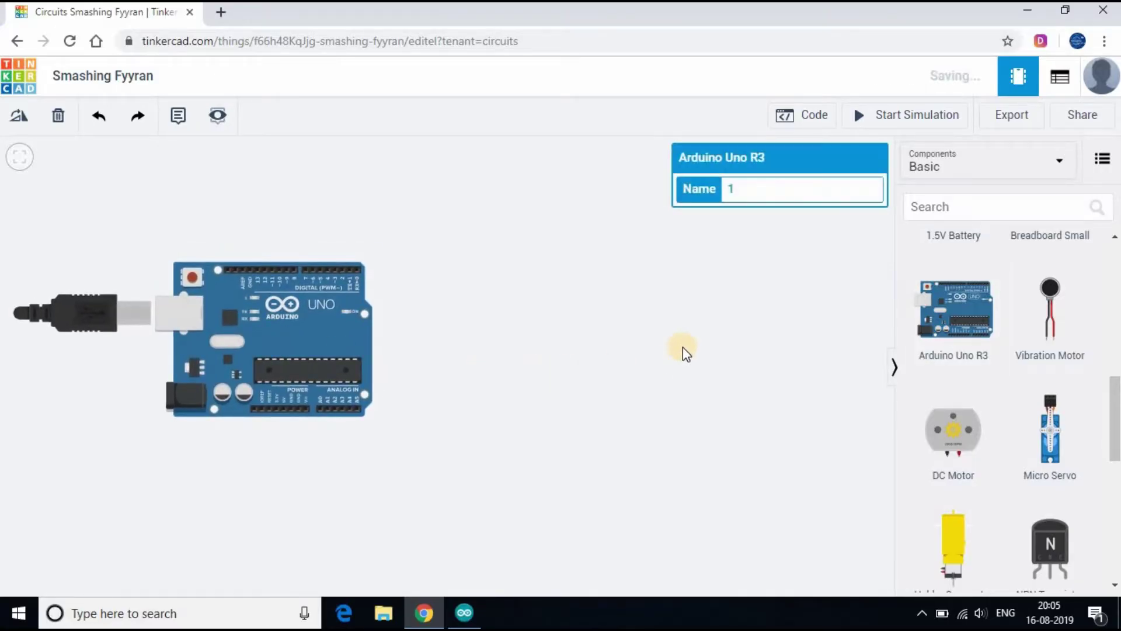
click(753, 199)
click(708, 191)
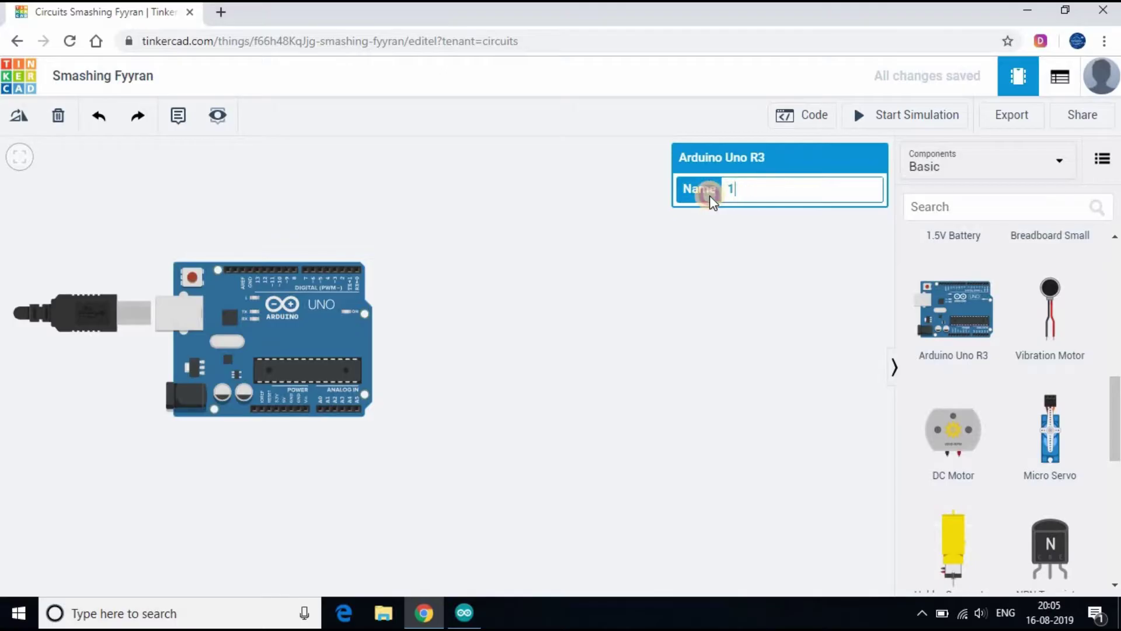
text(Arduino)
click(857, 320)
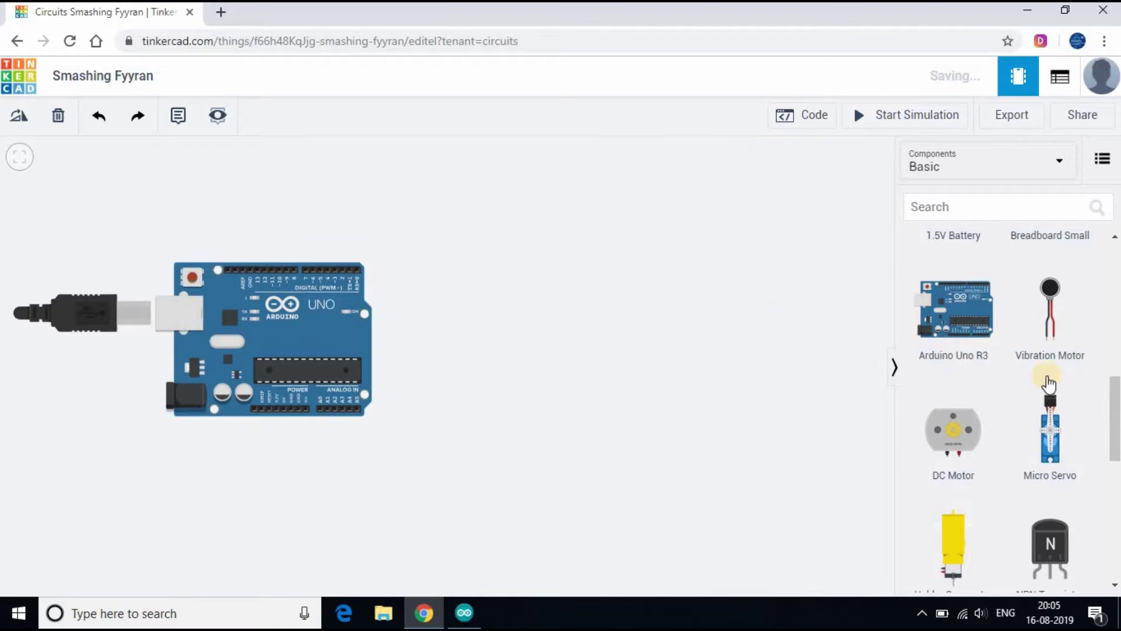
Step: Place a small breadboard beside the Arduino board and name it "Breadboard"
scroll(1095, 470, up, 1)
scroll(1080, 490, up, 5)
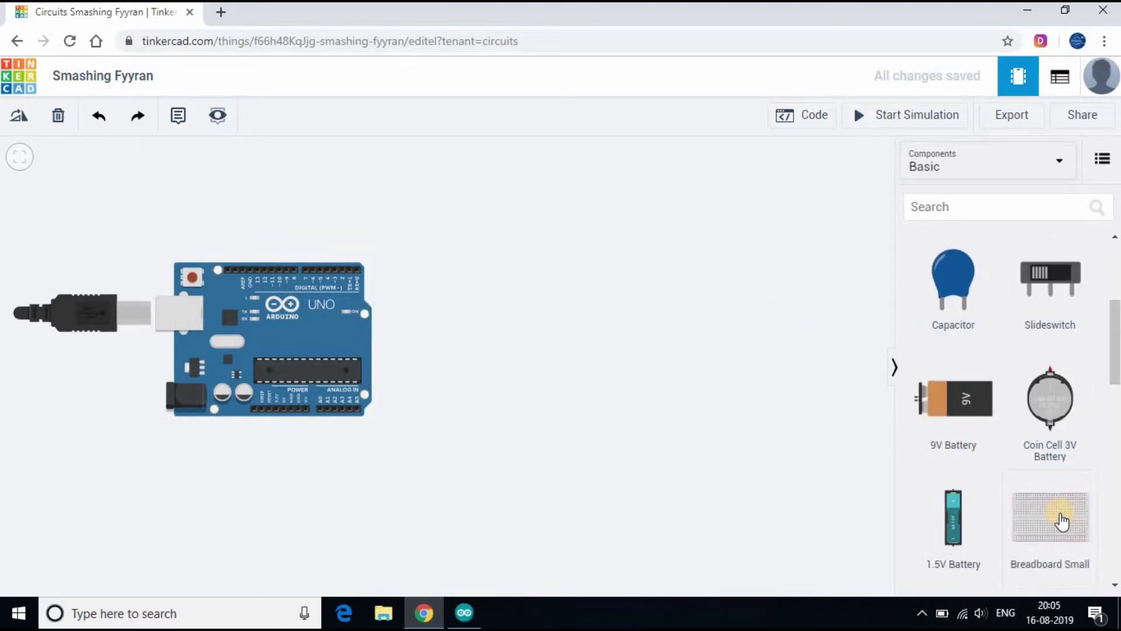
drag(1062, 521, 607, 342)
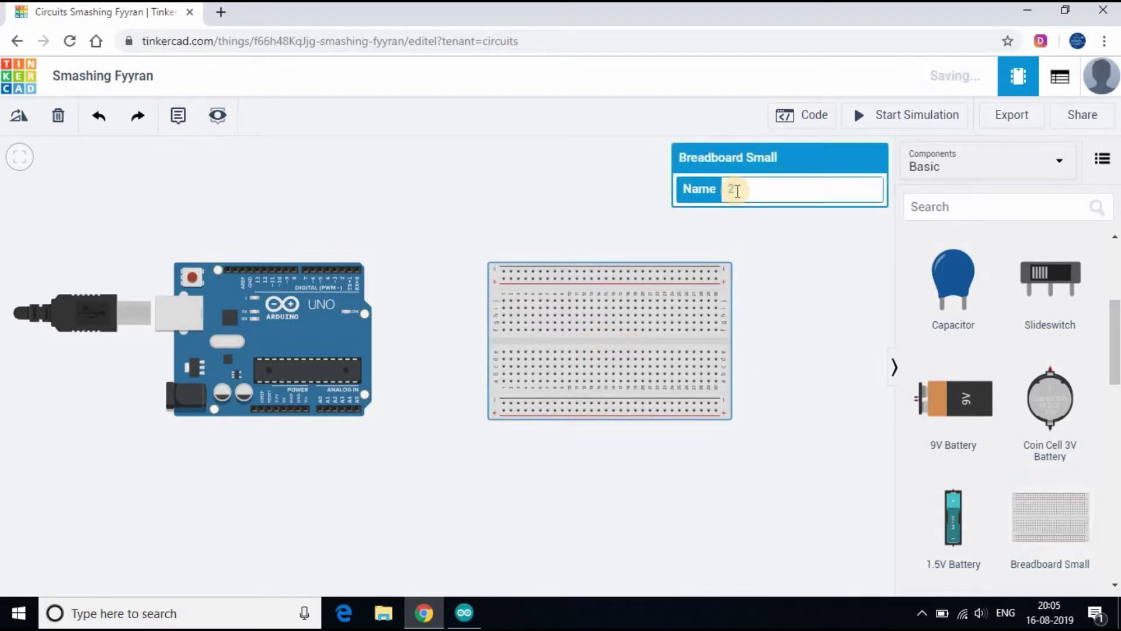
click(713, 199)
text(B)
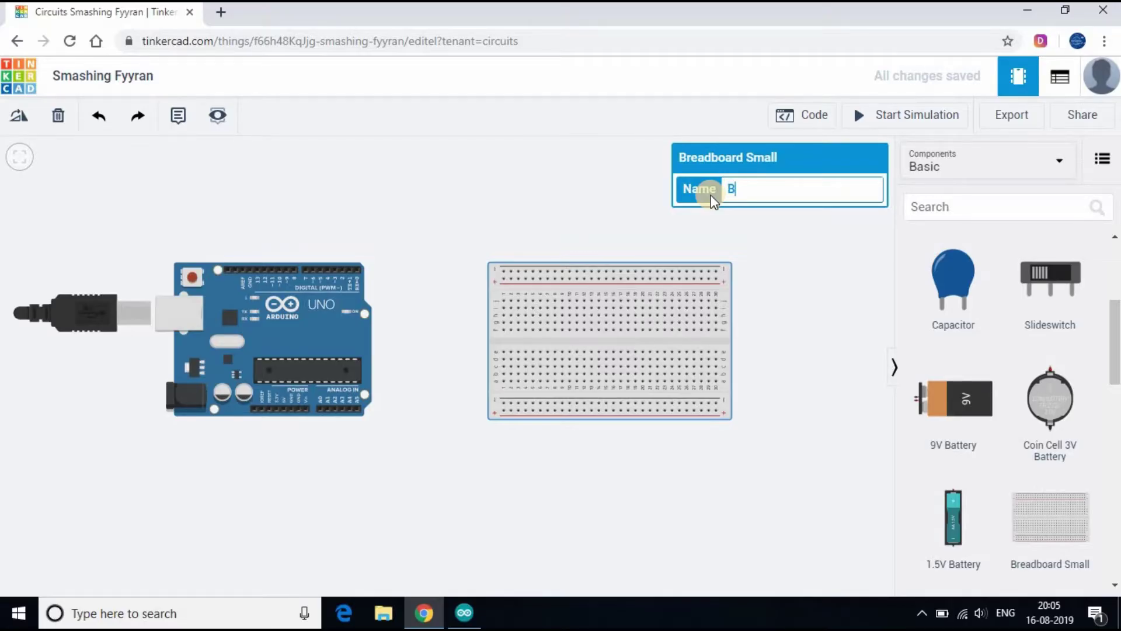
text(readboard)
click(789, 286)
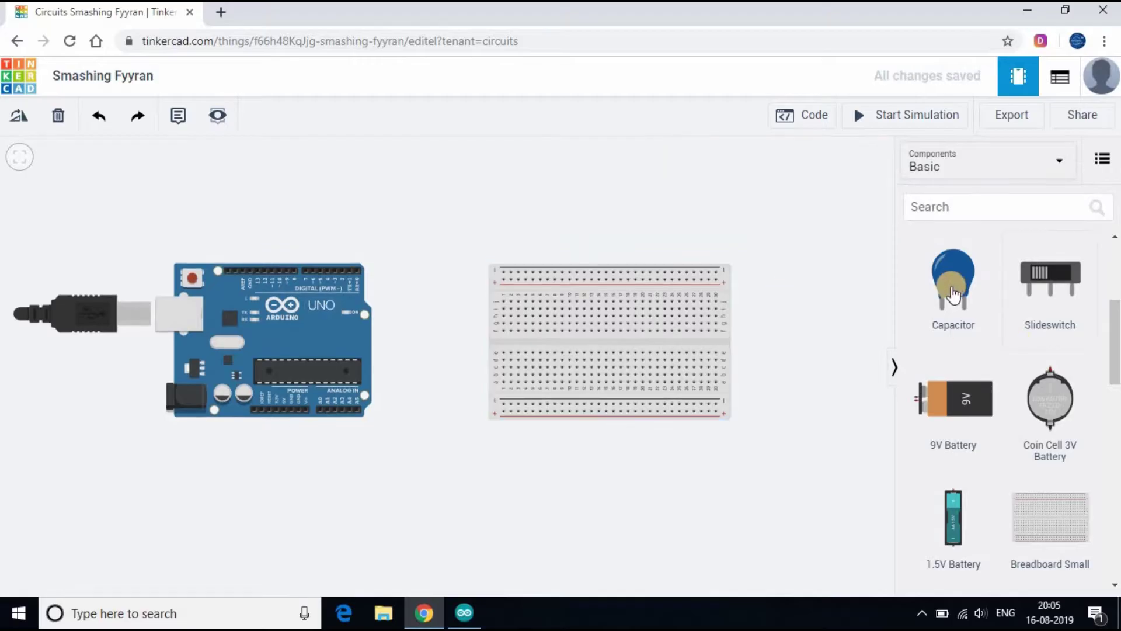
Step: Place a red LED near the left end of the breadboard's lower terminal rows and name it "LED RED"
scroll(958, 300, up, 4)
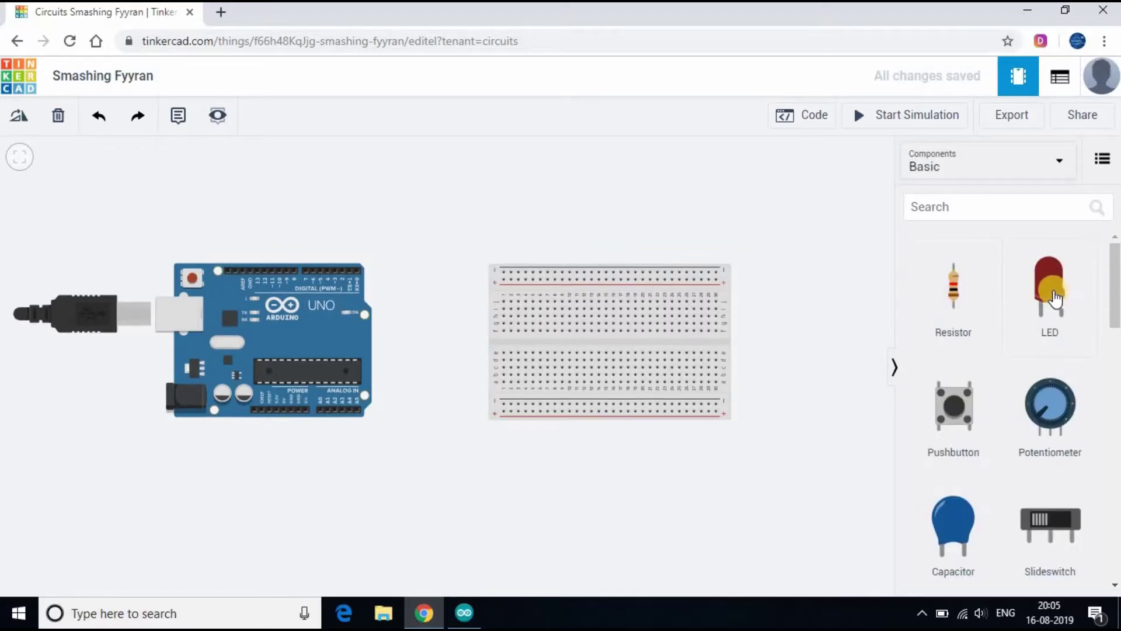
drag(1054, 298, 727, 324)
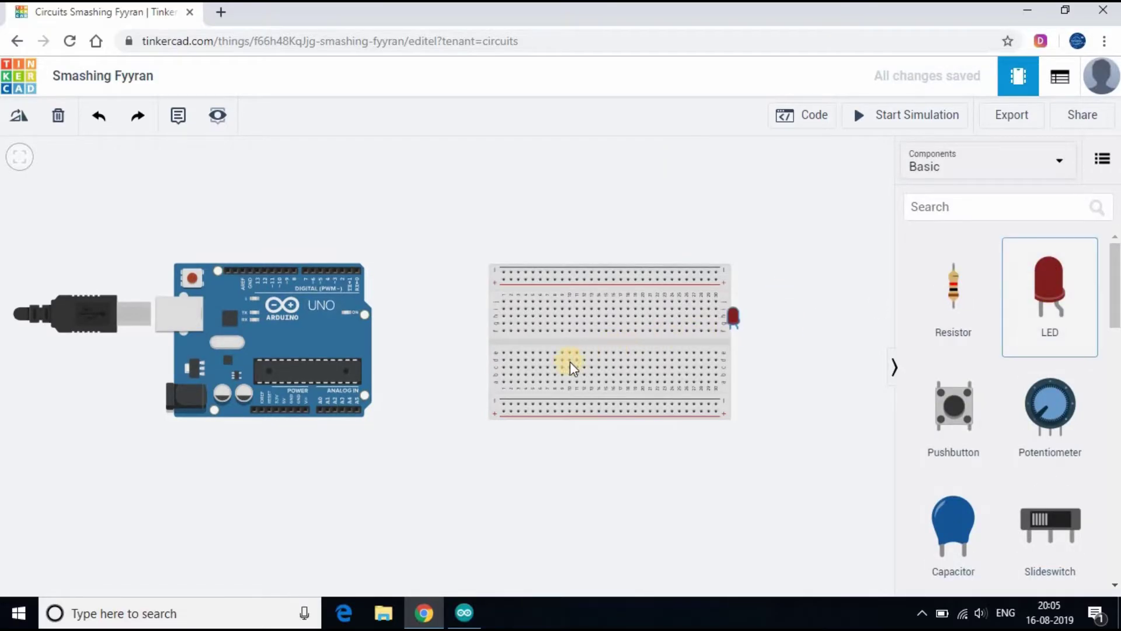
drag(569, 363, 547, 373)
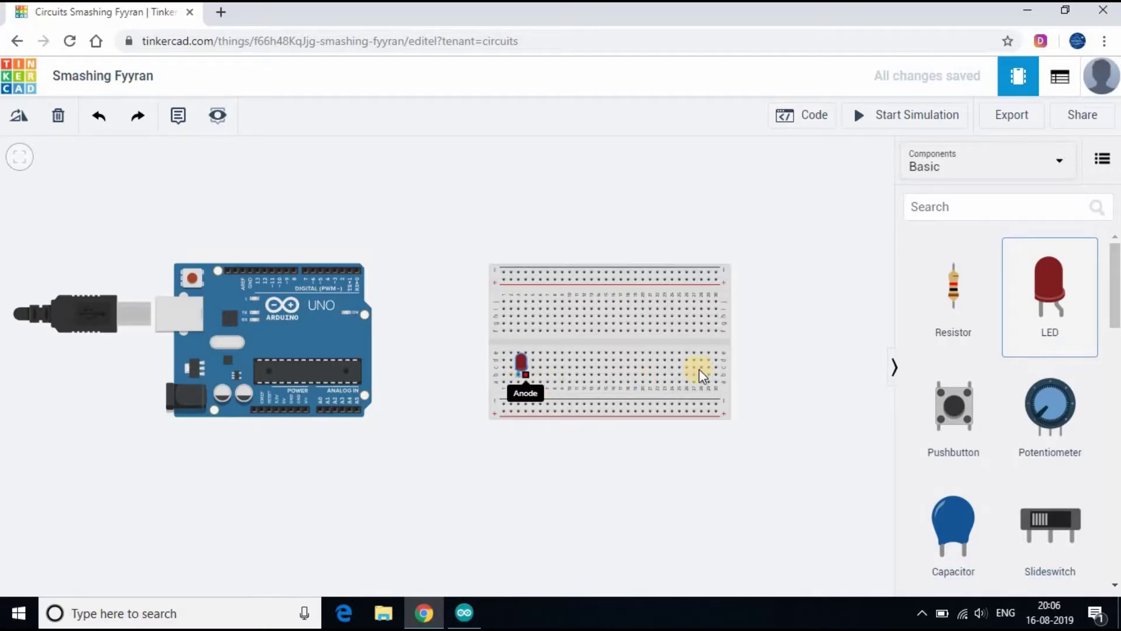
click(709, 190)
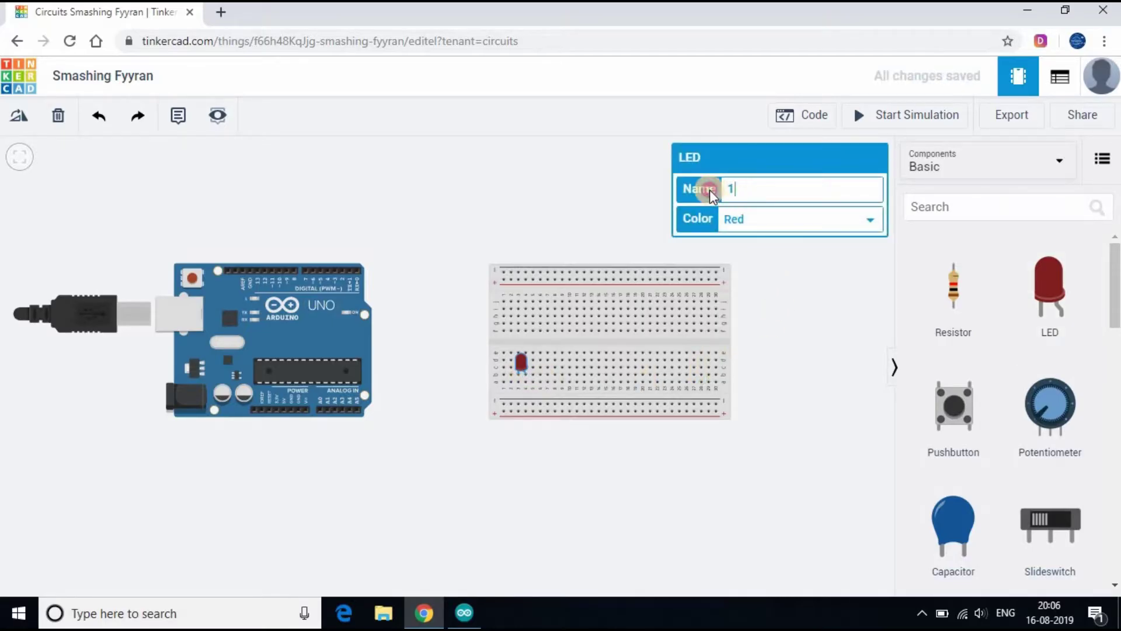
text(LED RED)
click(793, 324)
Step: Place a resistor across the breadboard's centre gap above the red LED's anode, set it to 110 Ω and name it "Resistor1"
drag(953, 302, 525, 334)
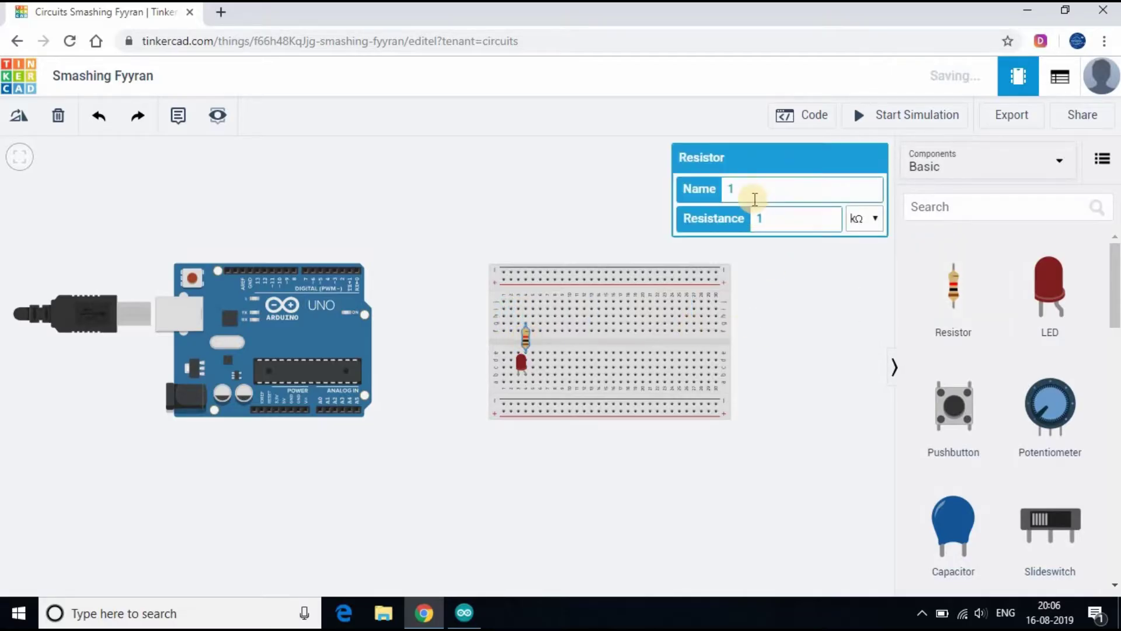
click(795, 227)
text(10)
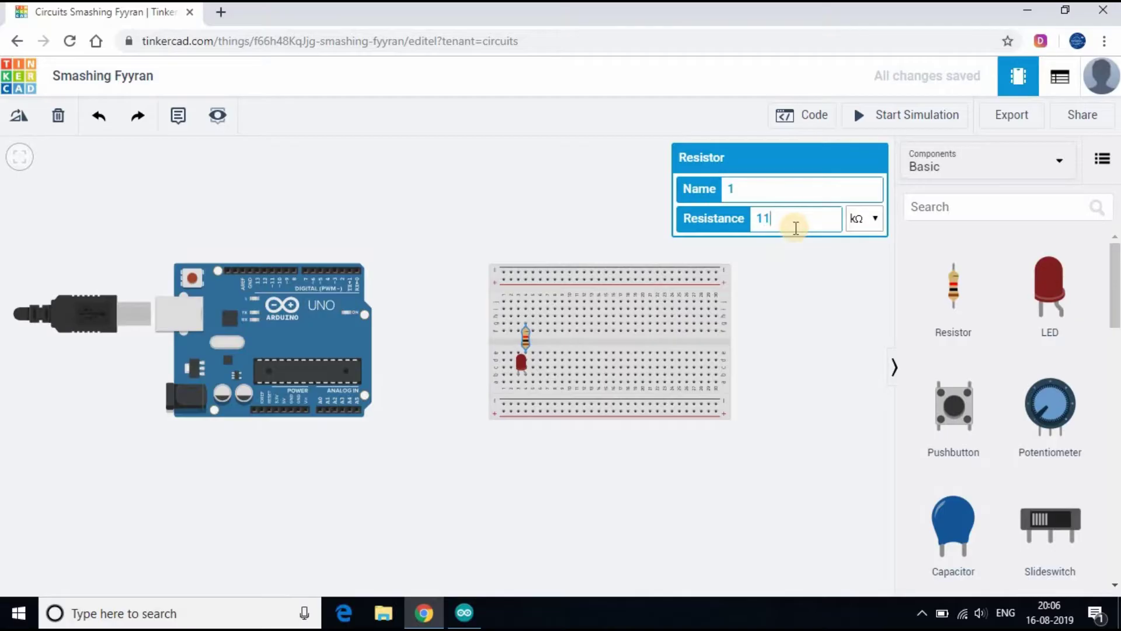
click(872, 224)
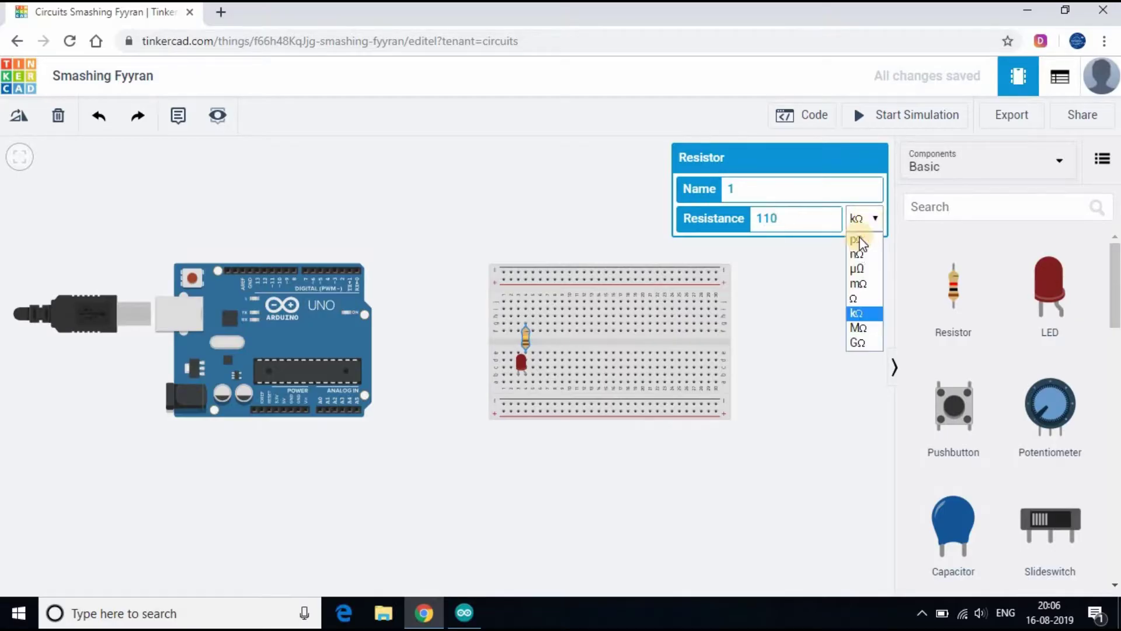
click(854, 289)
double_click(725, 189)
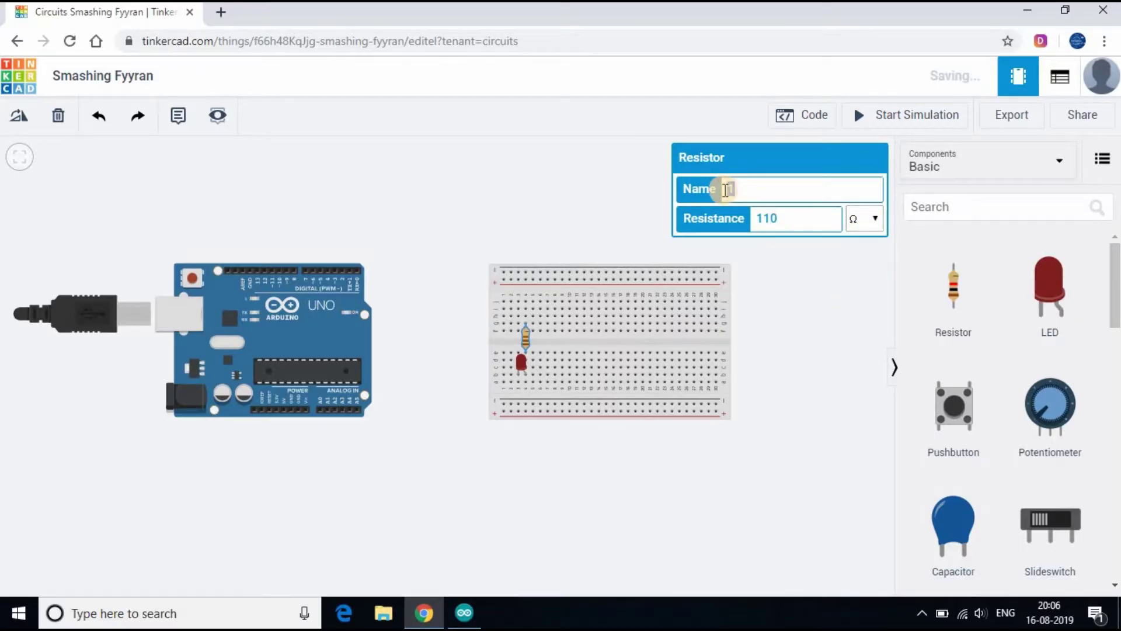
text(Res)
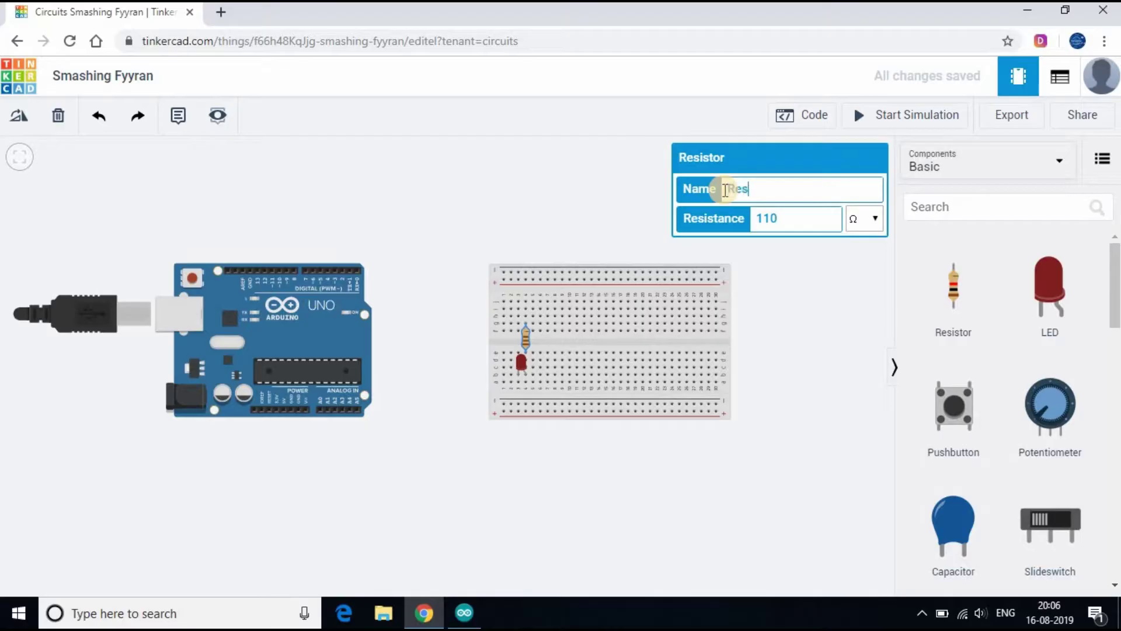
text(istor1)
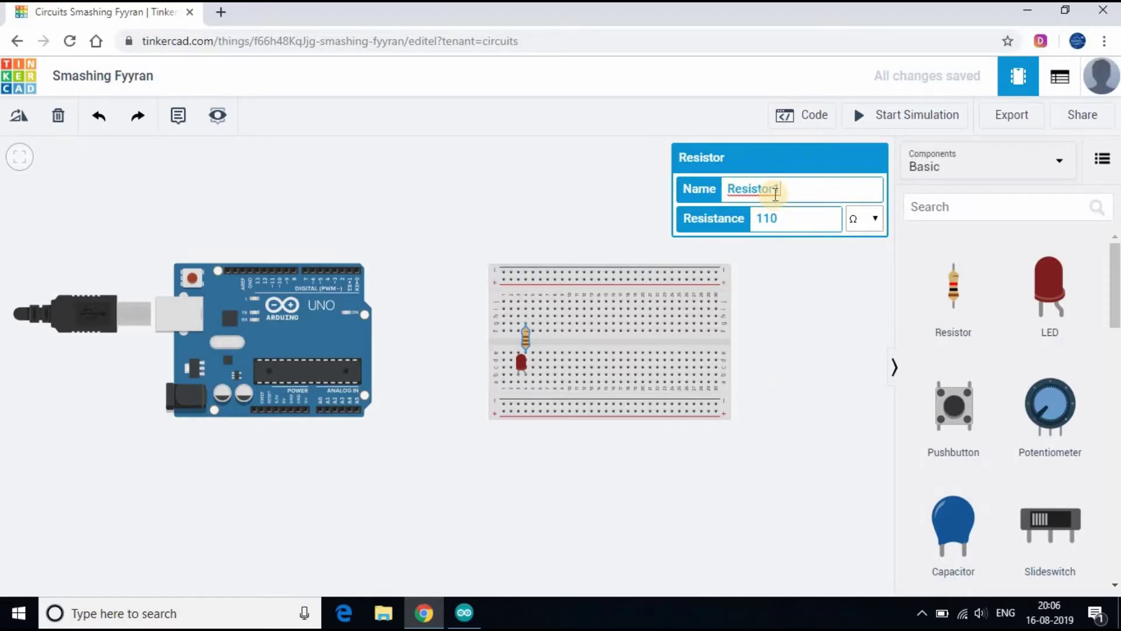
click(822, 331)
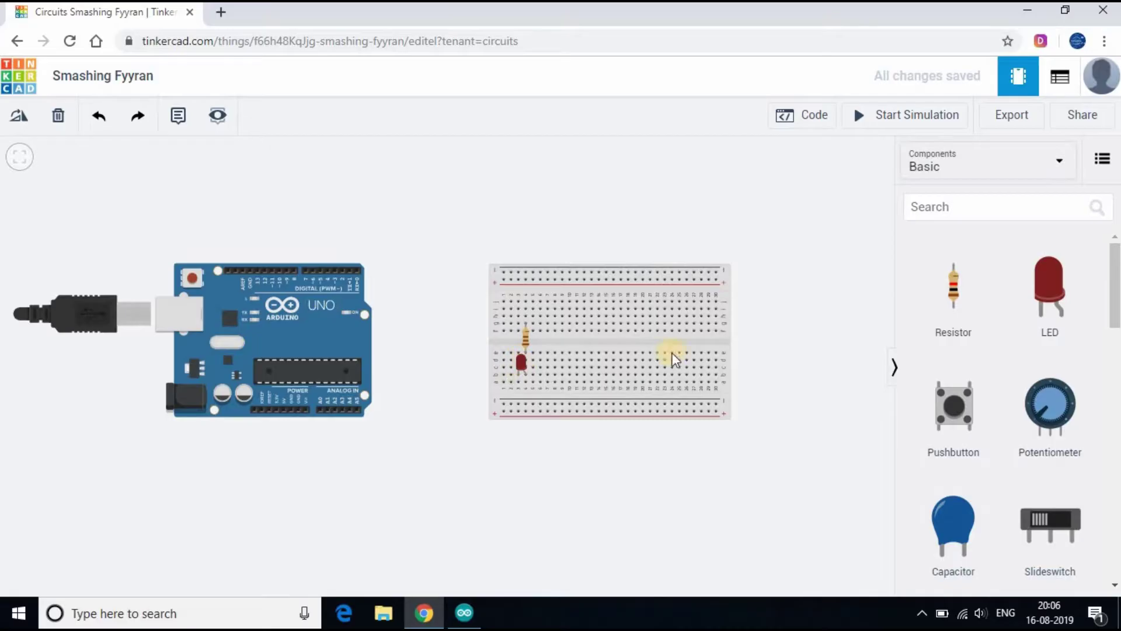
Step: Place a second LED on the breadboard to the right of the red one, name it "LED Green" and set its color to Green
drag(1055, 286, 572, 372)
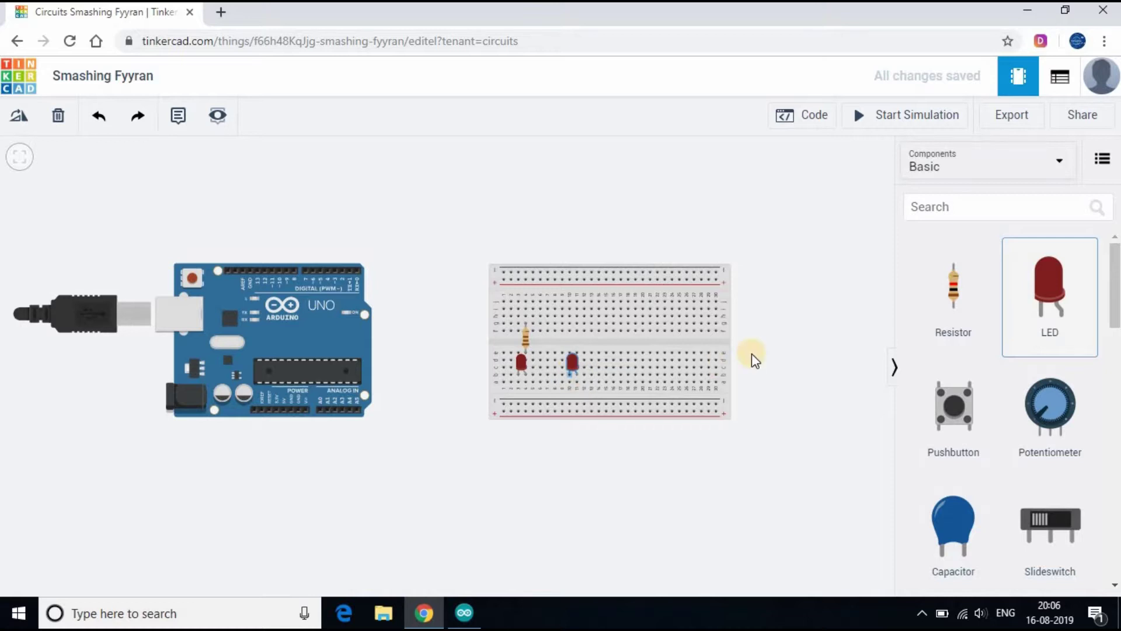
click(757, 192)
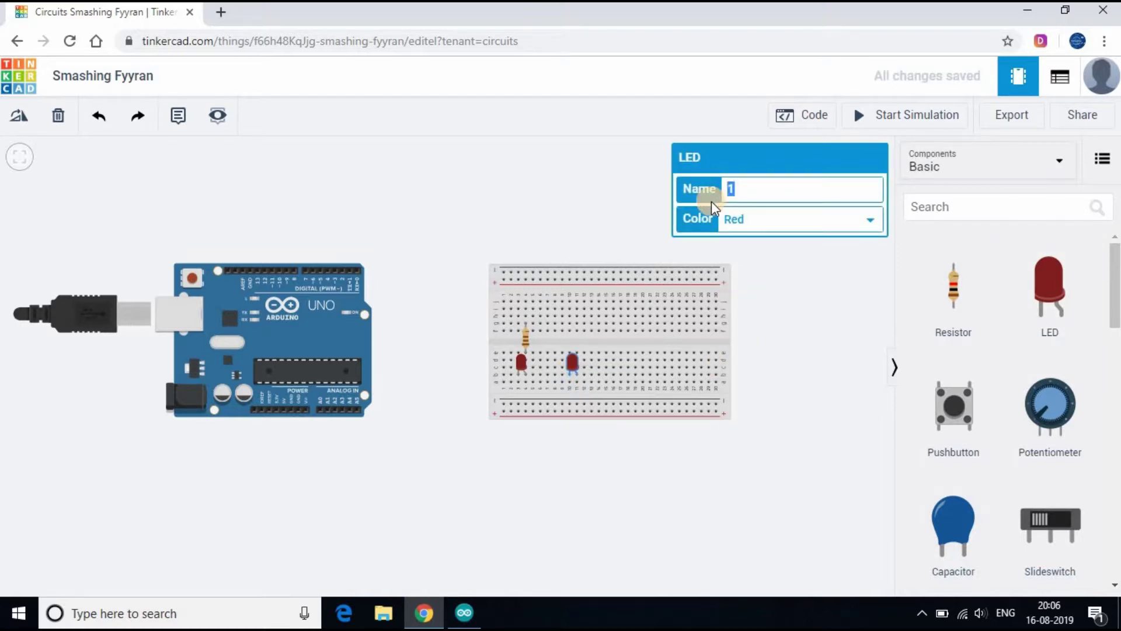
text(LED Green)
click(739, 221)
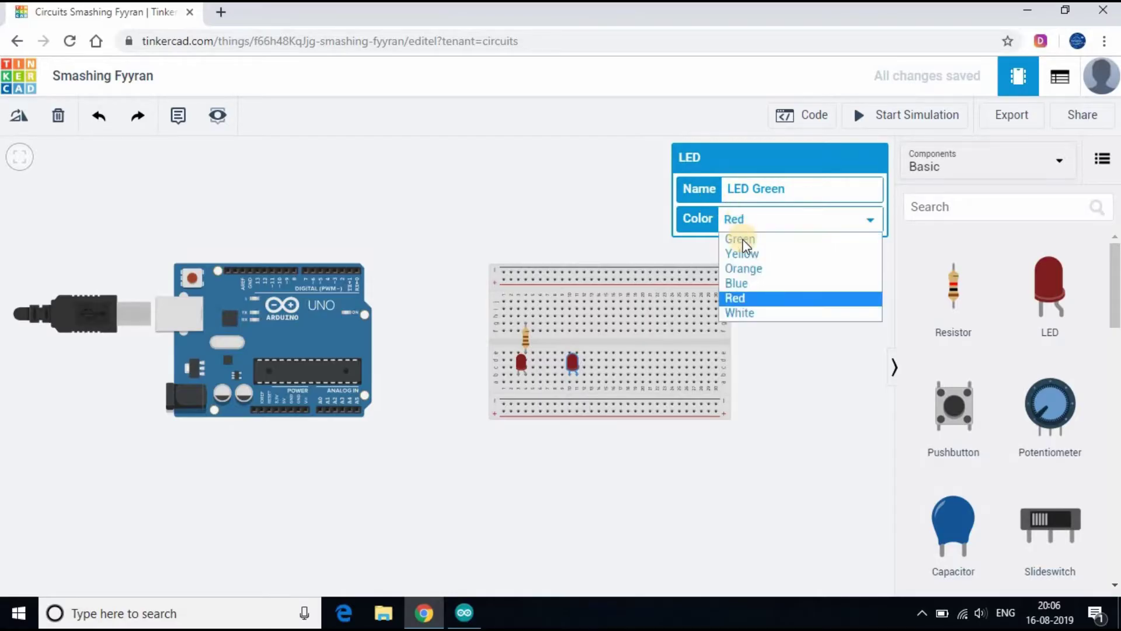
key(Return)
click(800, 352)
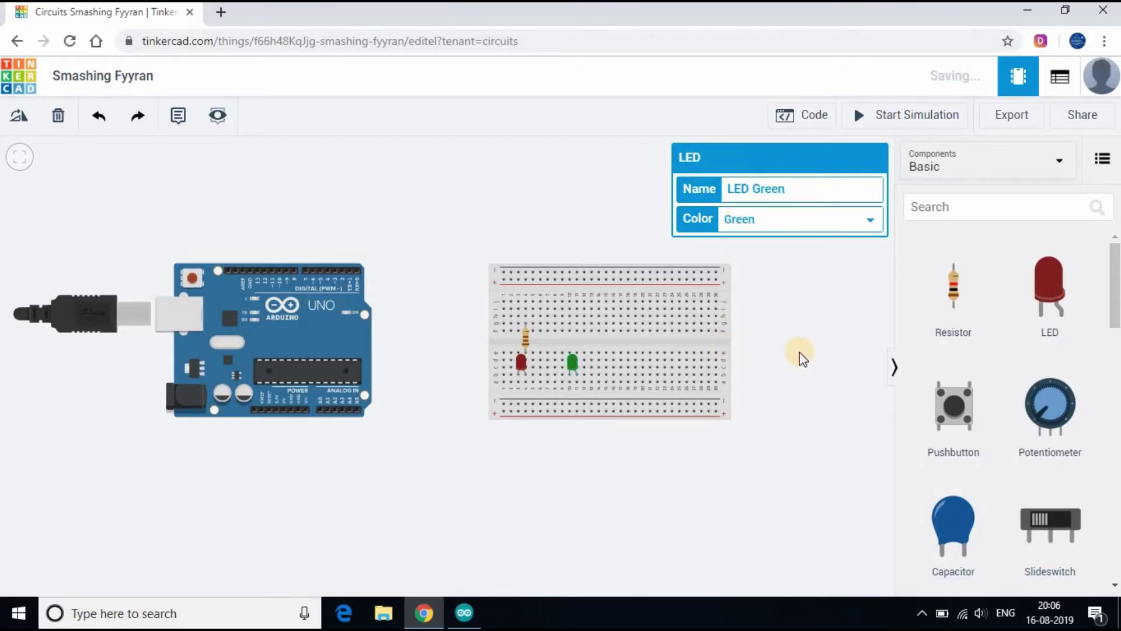
Step: Place a resistor across the centre gap above the green LED, set it to 110 Ω and name it "Resistor 2"
drag(956, 298, 578, 341)
click(778, 223)
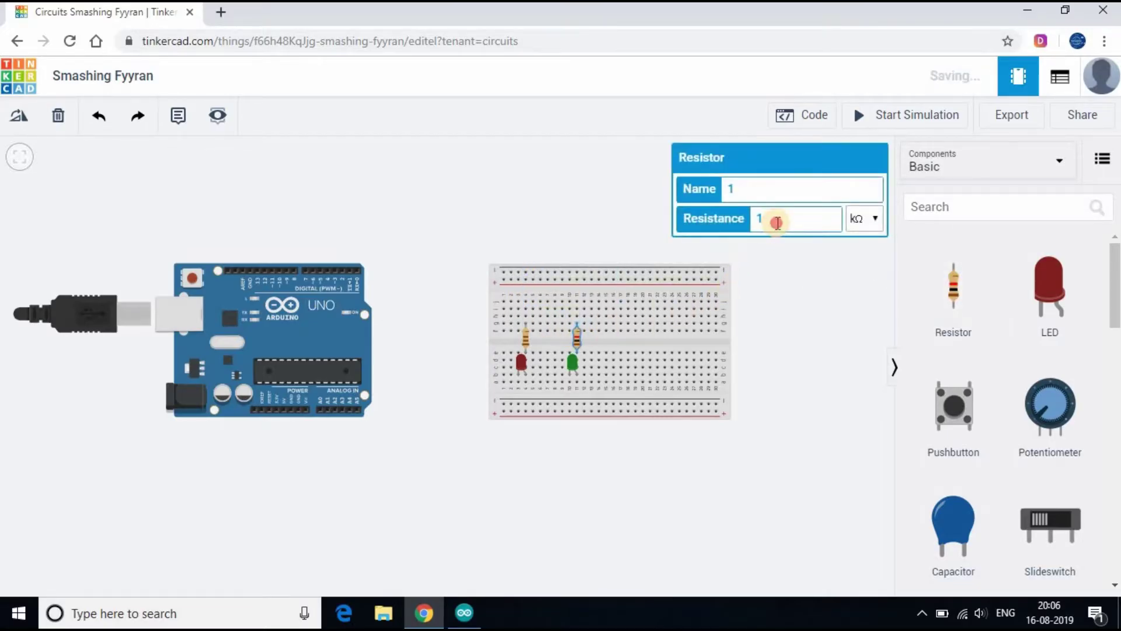
text(10)
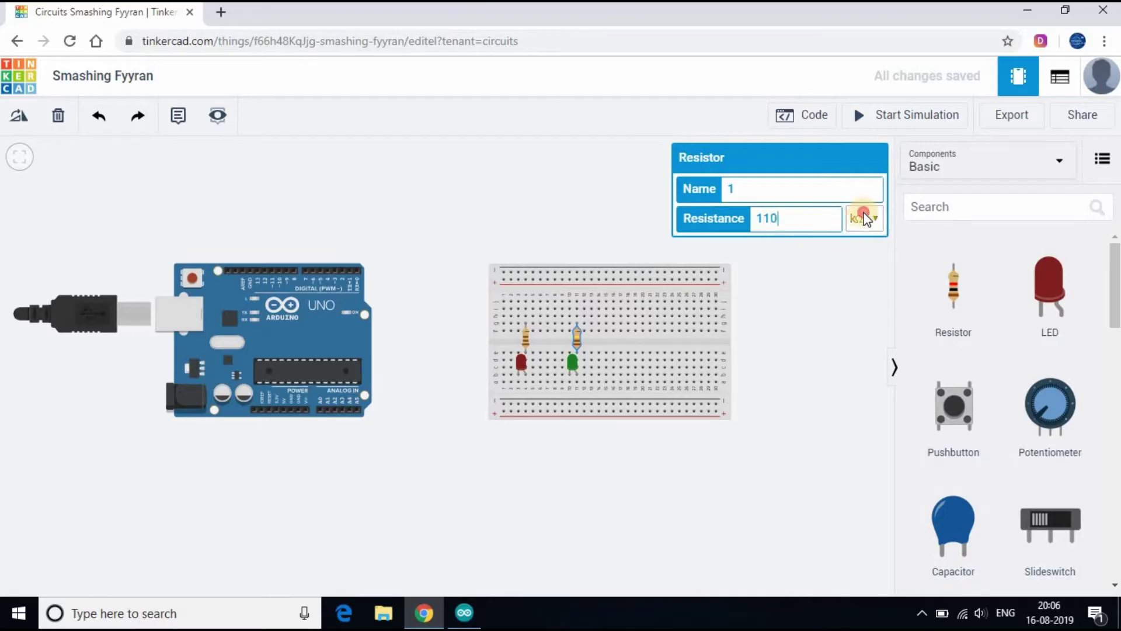
click(864, 218)
click(864, 298)
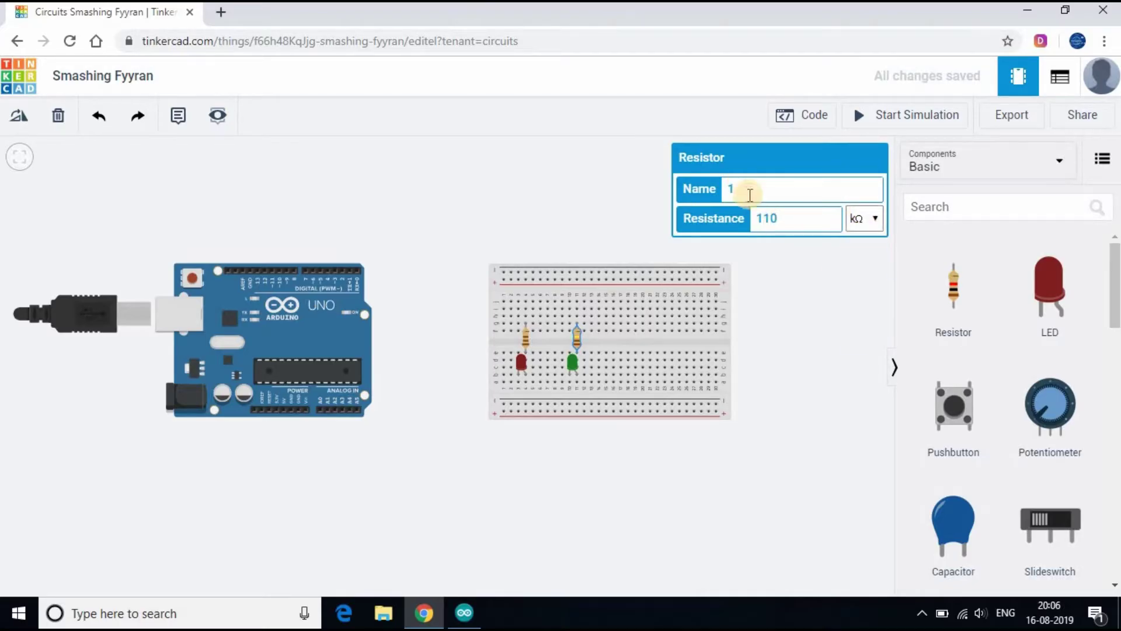
click(756, 189)
drag(755, 189, 716, 196)
text(Re)
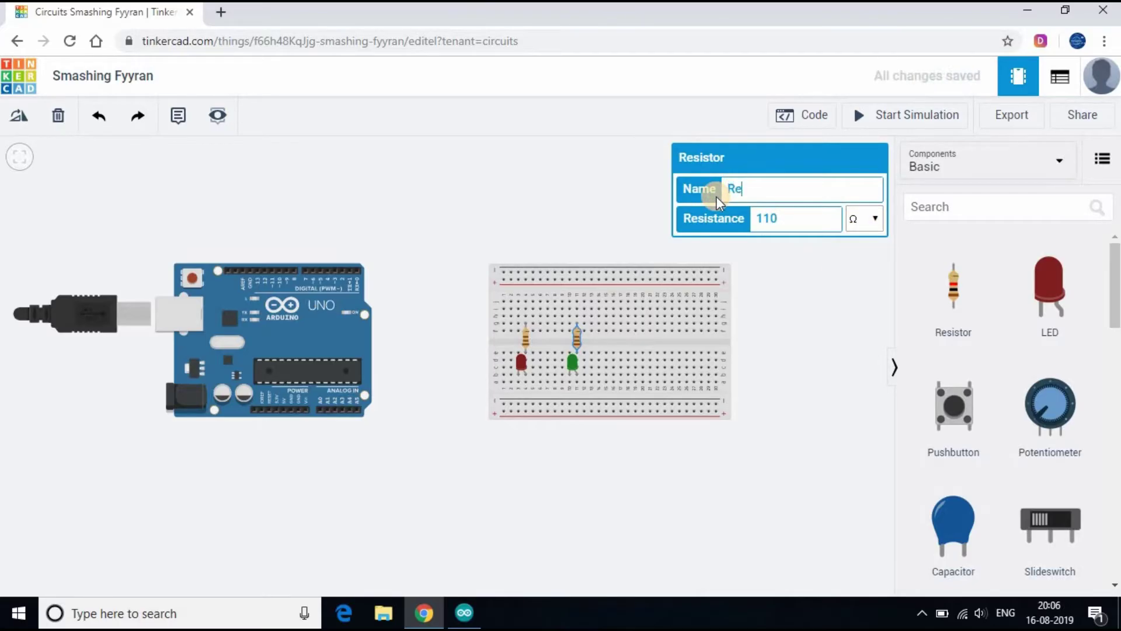
text(sistor 2)
click(808, 370)
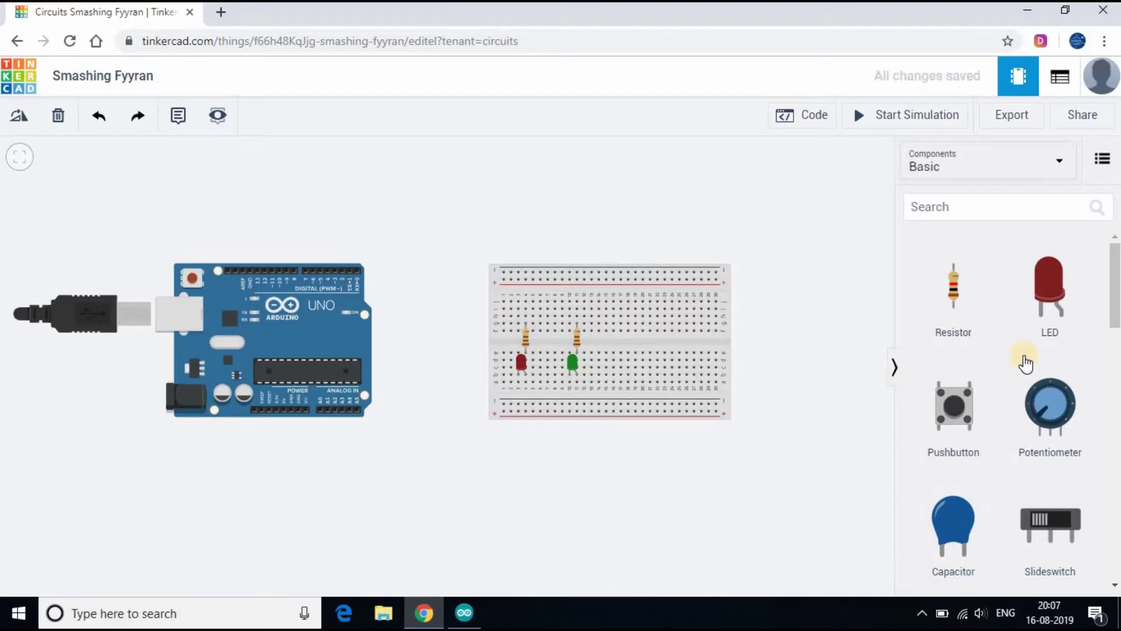
Step: Place a third LED on the breadboard to the right of the green one, name it "LED Blue" and set its color to Blue
drag(1050, 291, 624, 373)
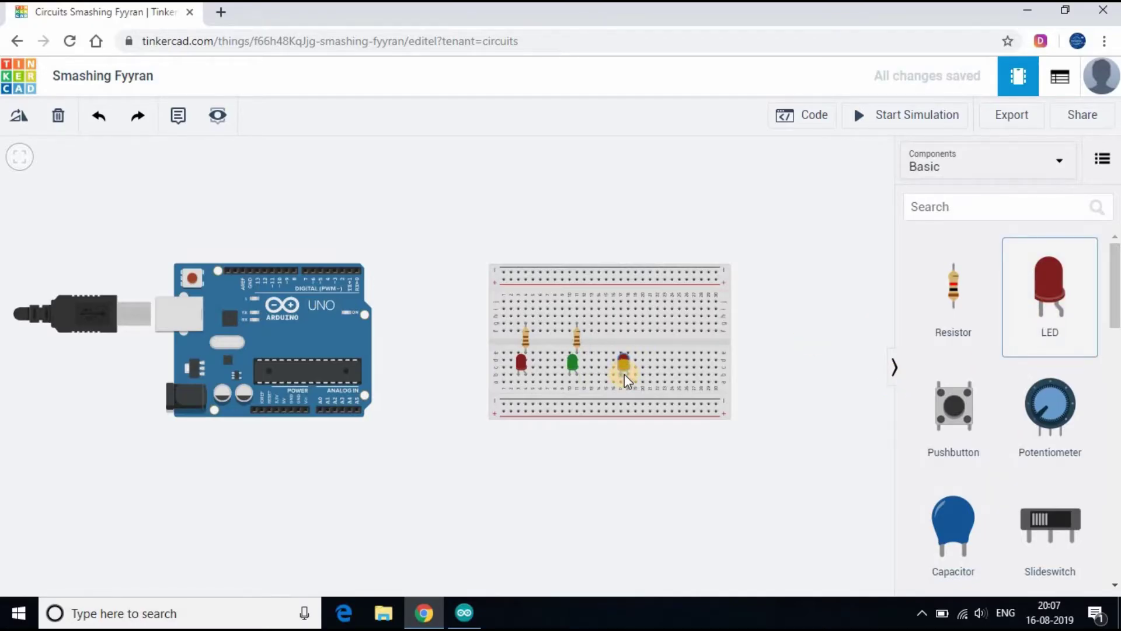
drag(639, 366, 639, 366)
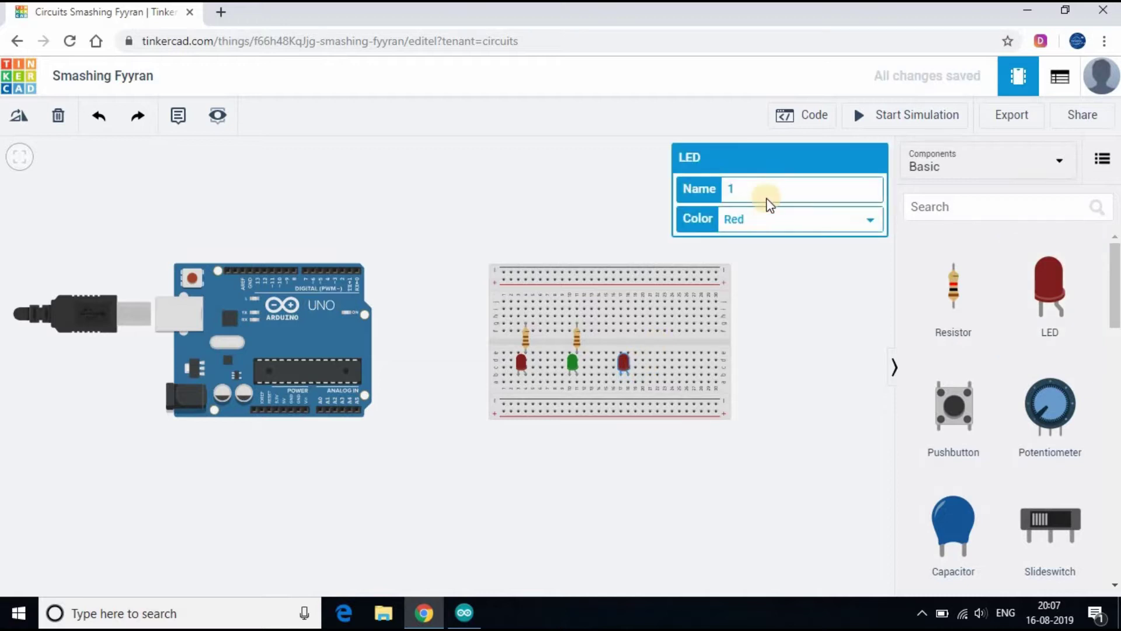
drag(765, 192, 708, 187)
text(LED Blue)
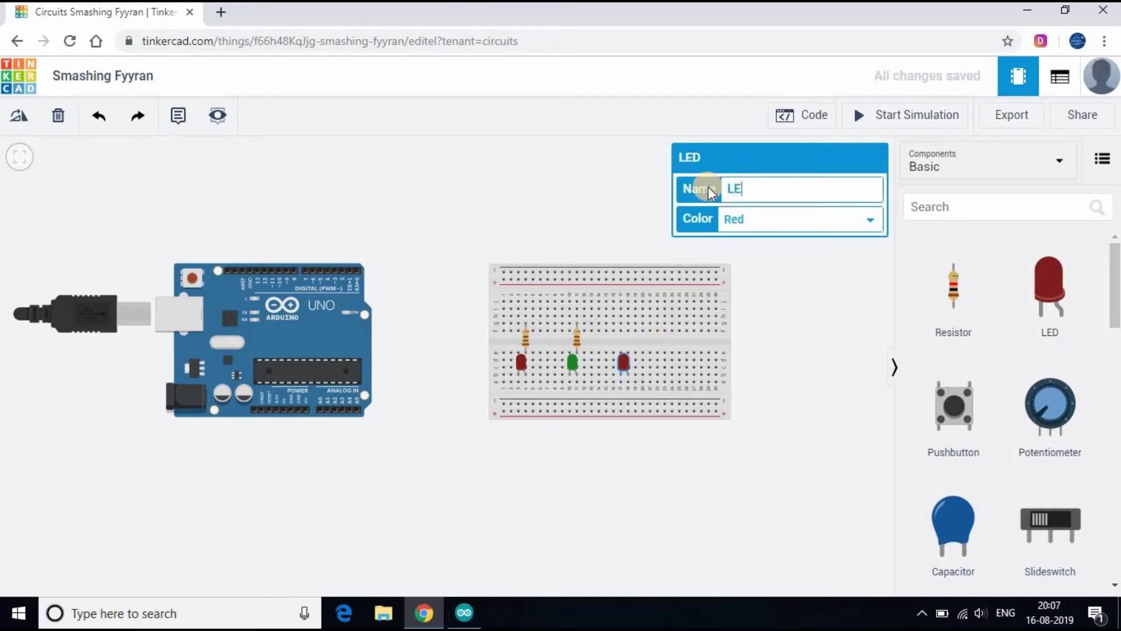
click(771, 232)
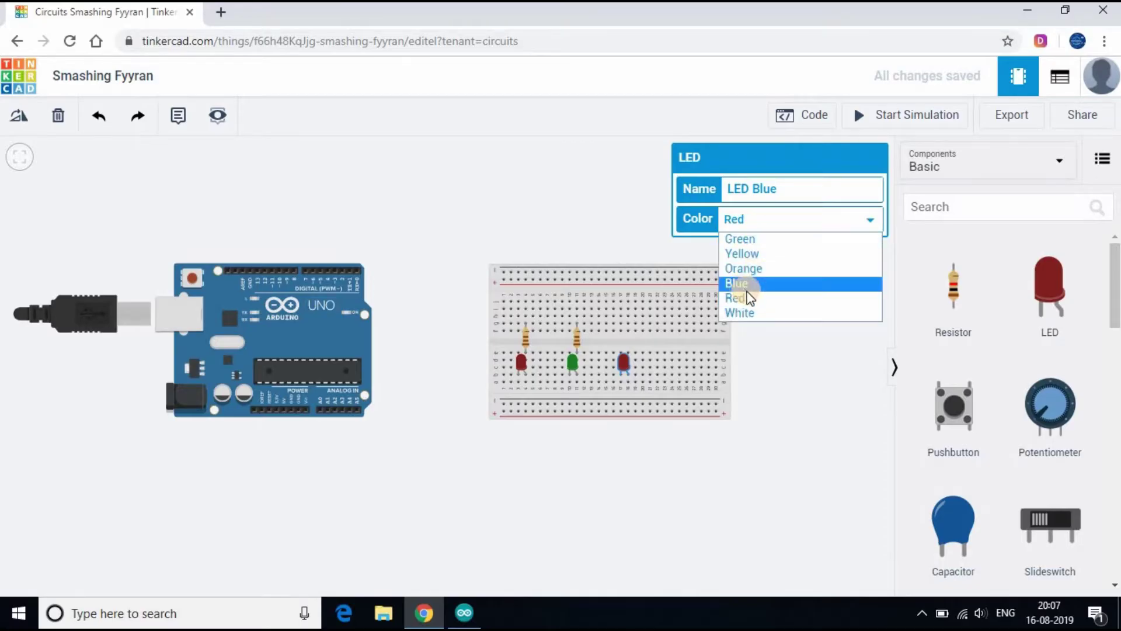
click(746, 285)
click(807, 296)
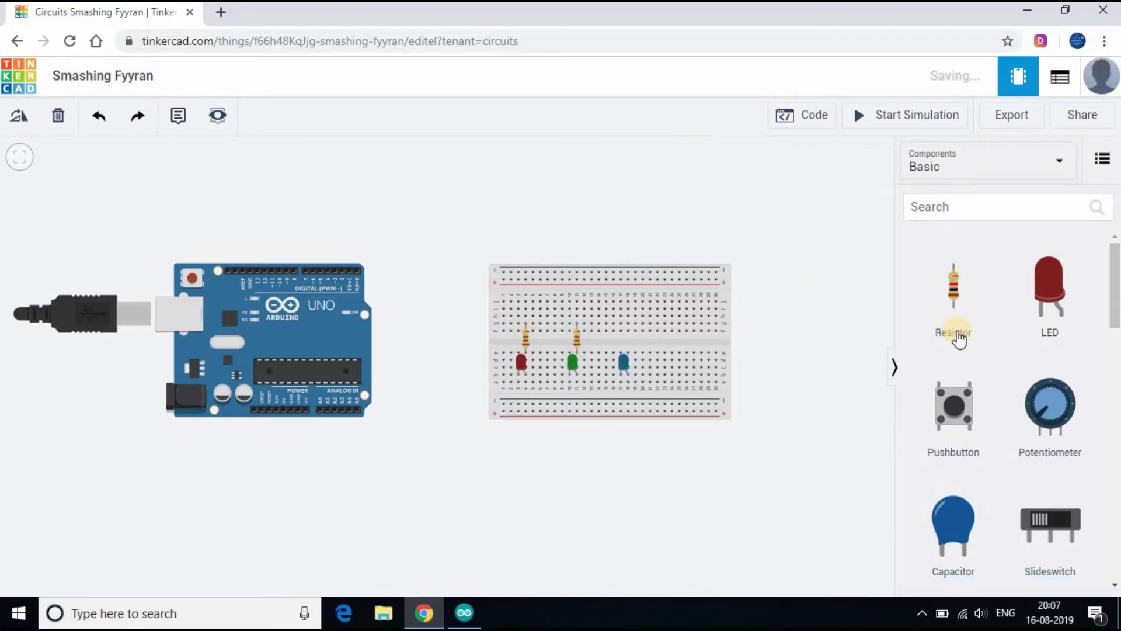
Step: Place a resistor across the breadboard's centre gap above the blue LED, name it "Resistor 3" and set it to 110 Ω
drag(954, 302, 631, 346)
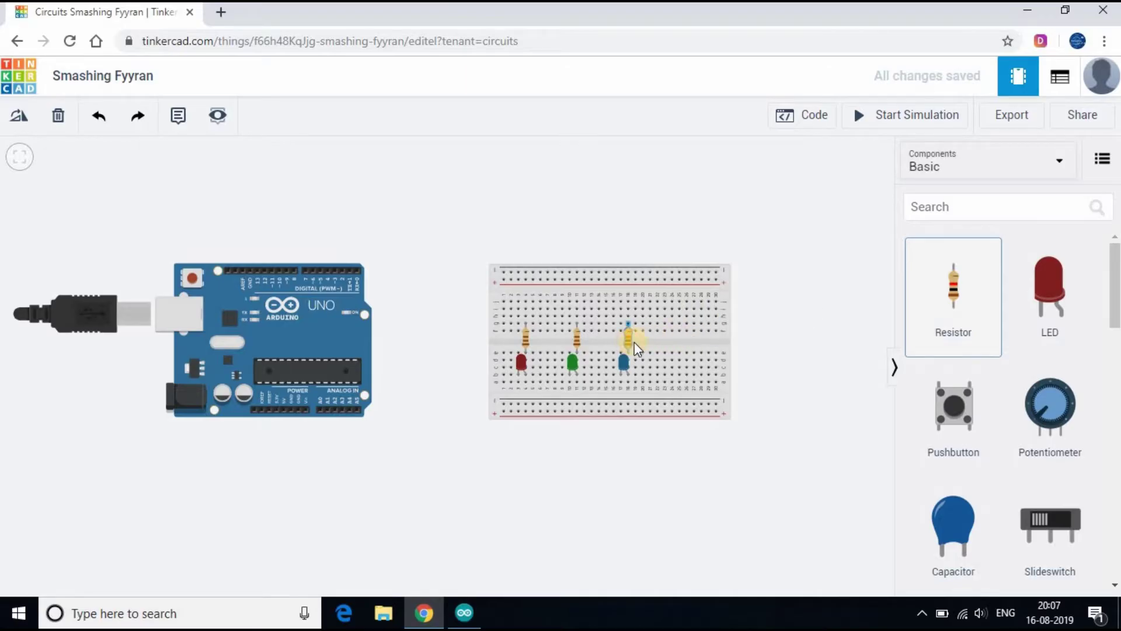
click(703, 192)
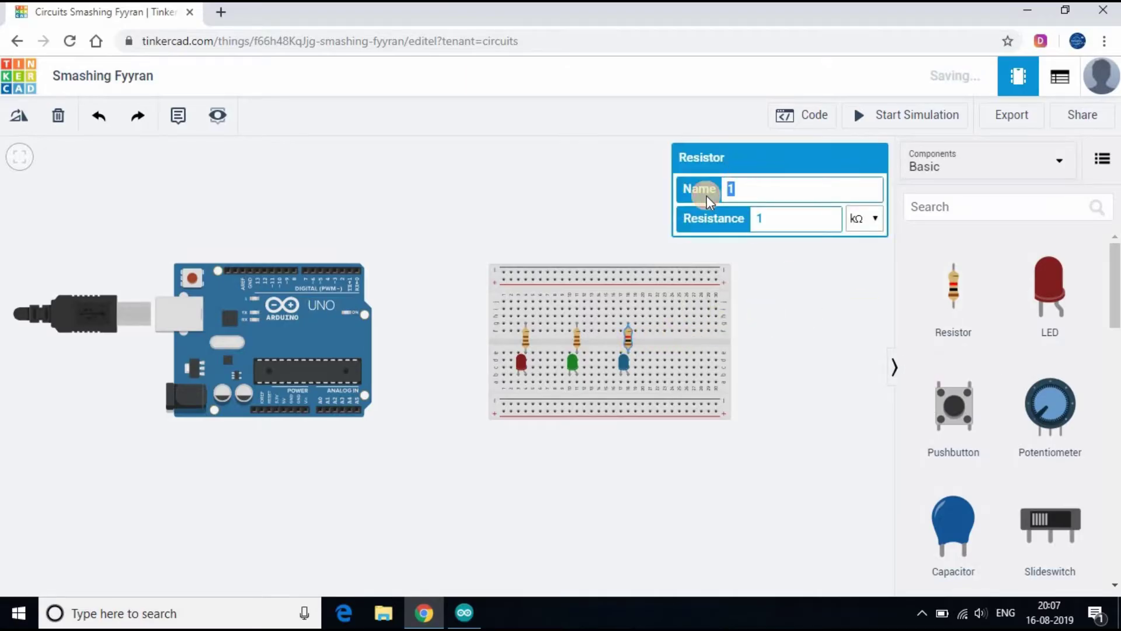
text(Resistor 3)
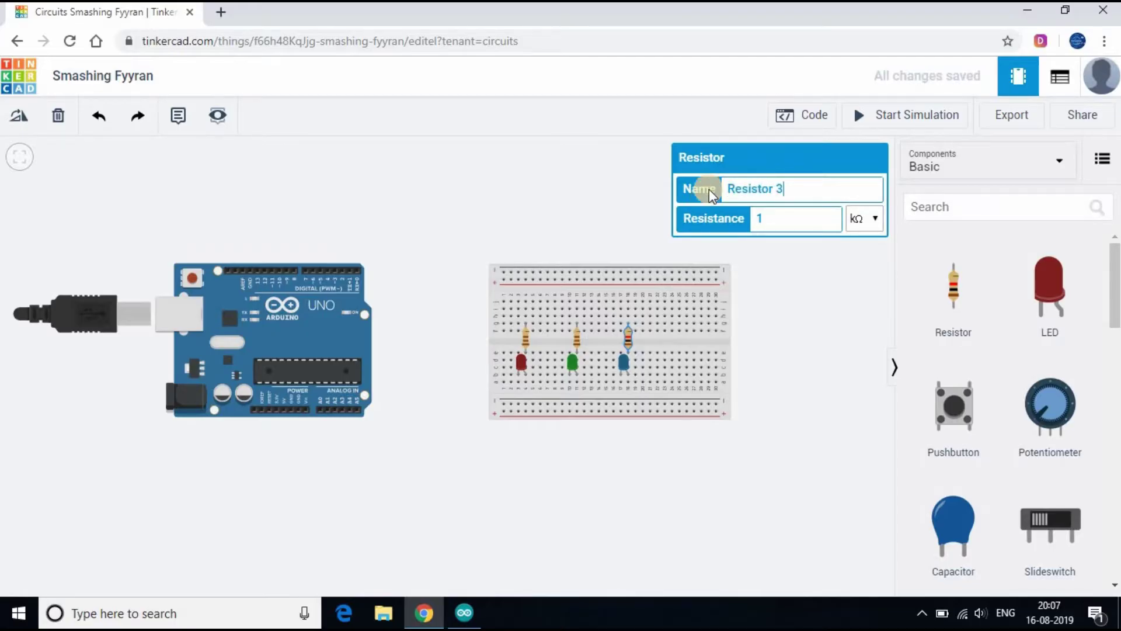
click(780, 218)
text(10)
click(858, 219)
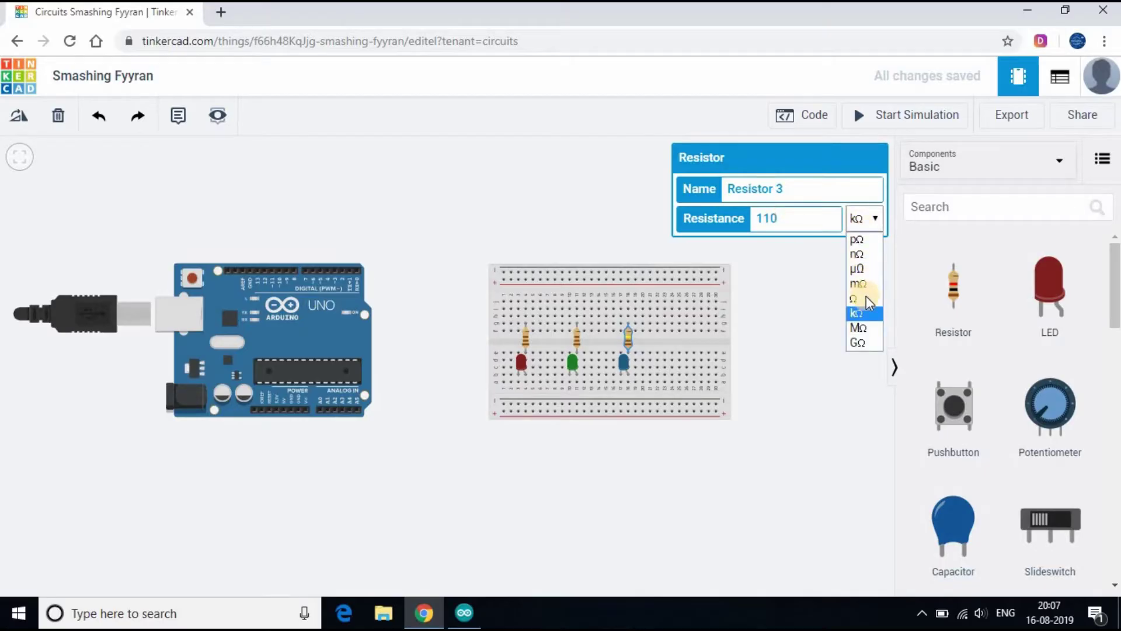
click(811, 319)
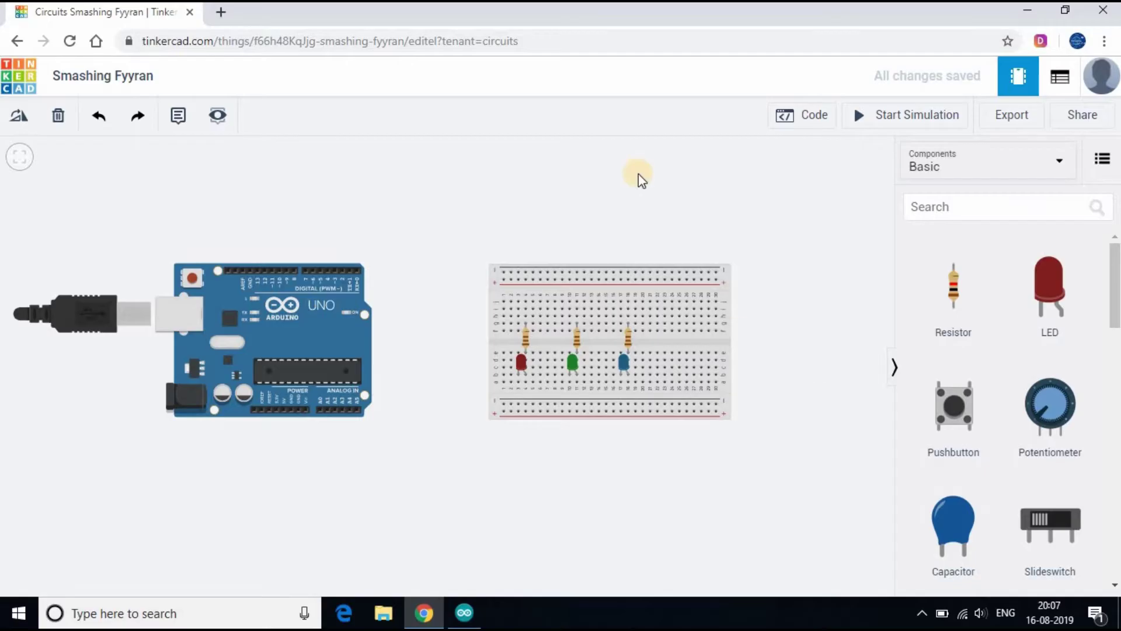
Step: Wire the red LED's cathode column to the breadboard's lower negative rail and color the wire black
click(518, 401)
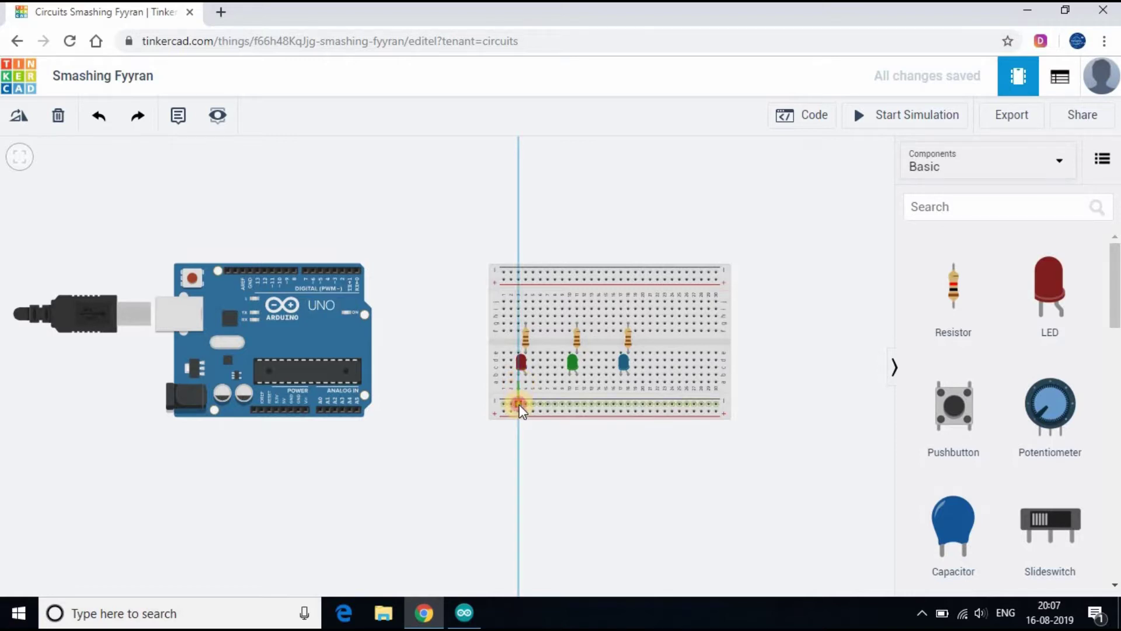
click(519, 402)
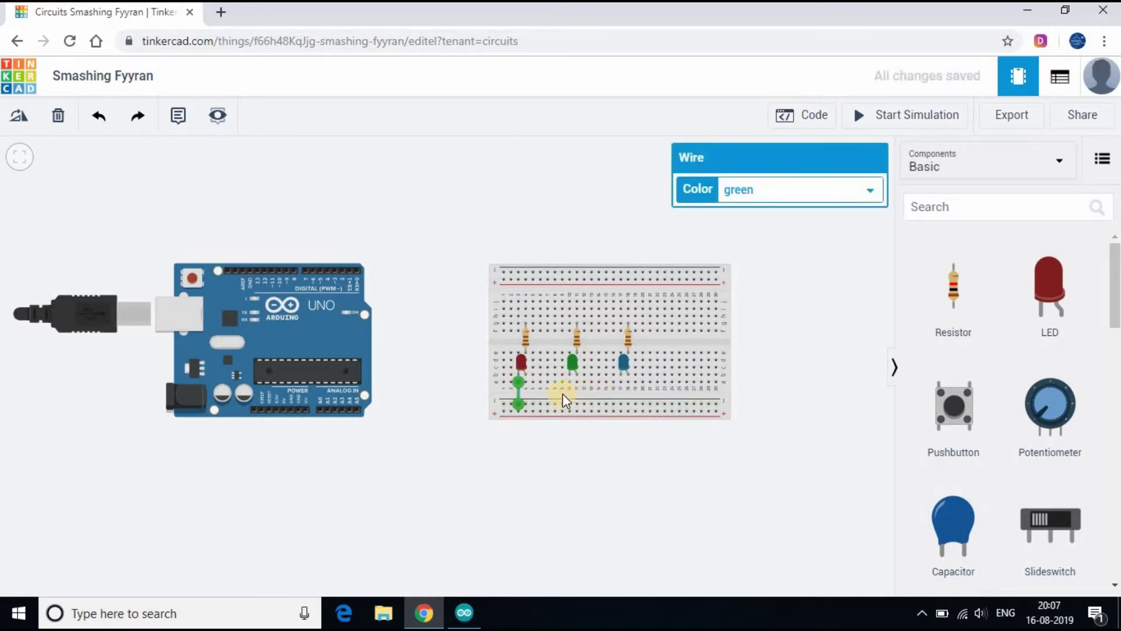
click(782, 190)
key(Return)
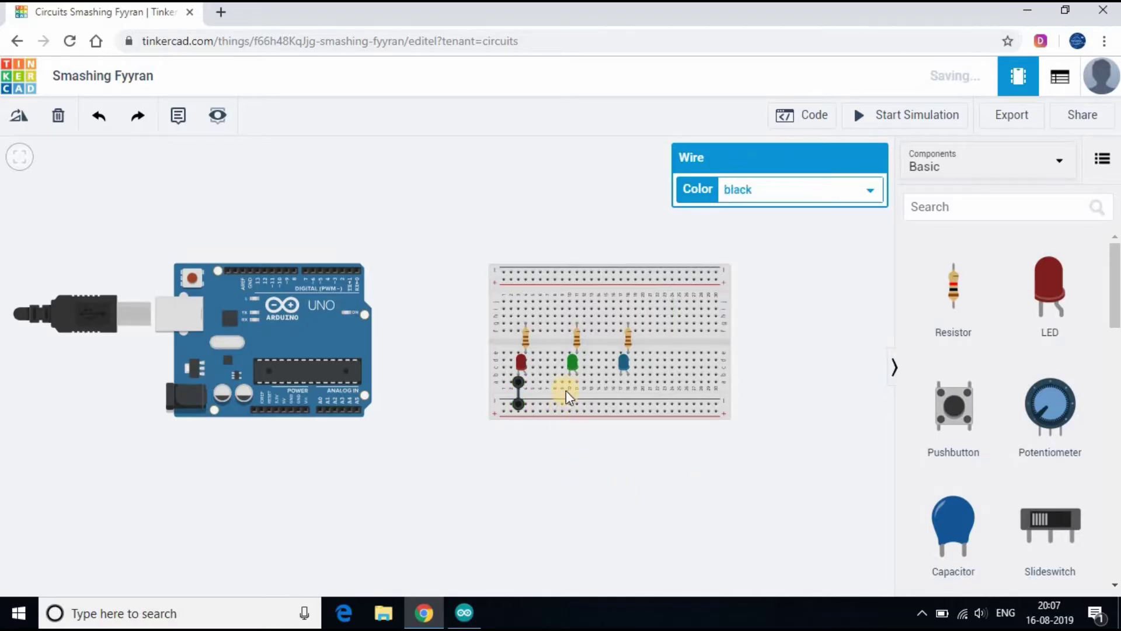
Step: Wire the green LED's cathode column to the lower negative rail and color the wire black
click(570, 381)
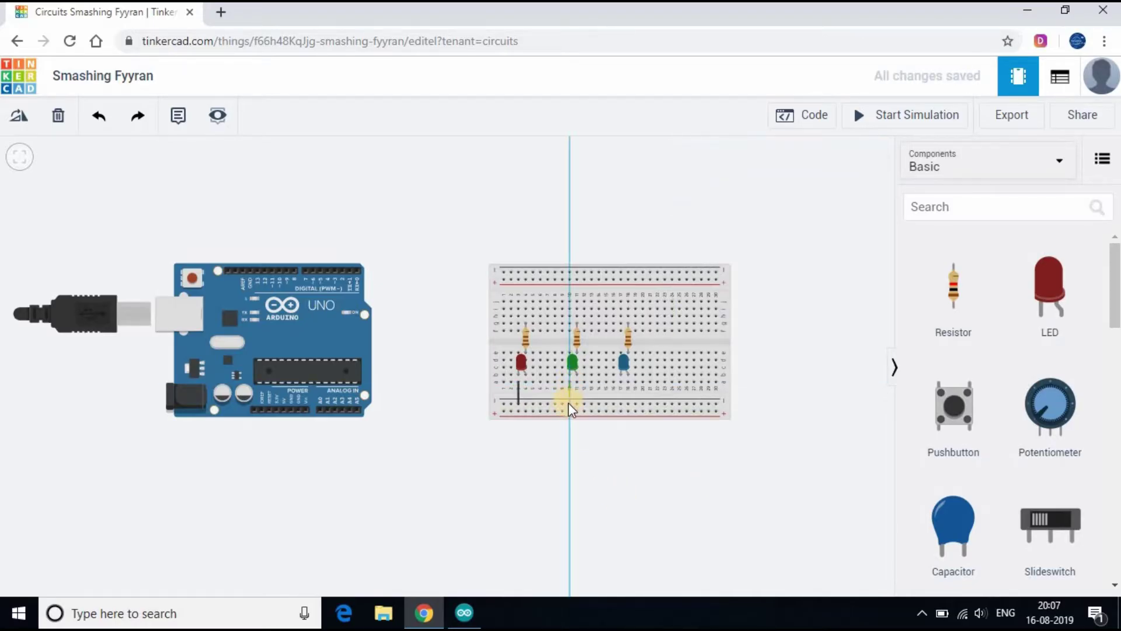
click(569, 402)
click(745, 190)
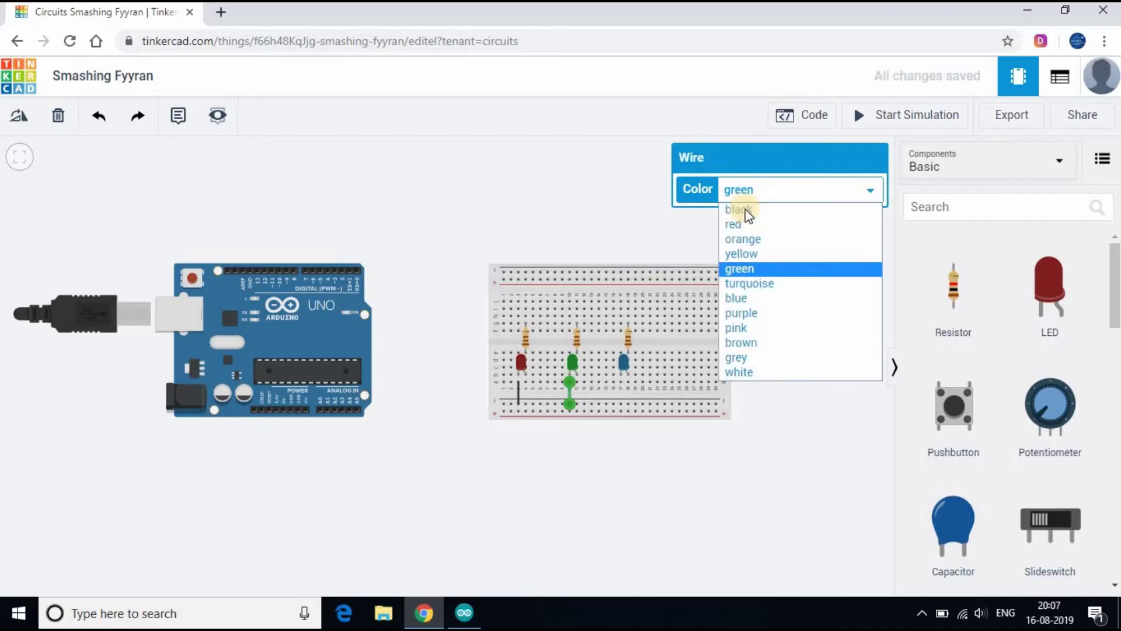
key(Return)
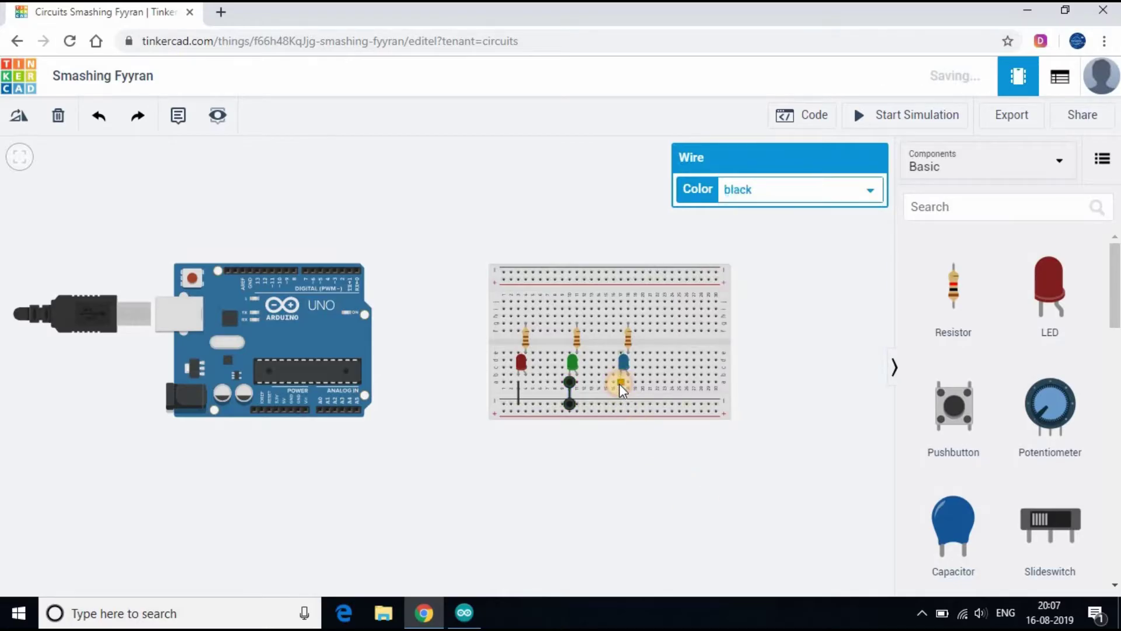
Step: Wire the blue LED's cathode column to the lower negative rail and color the wire black
click(619, 384)
click(619, 404)
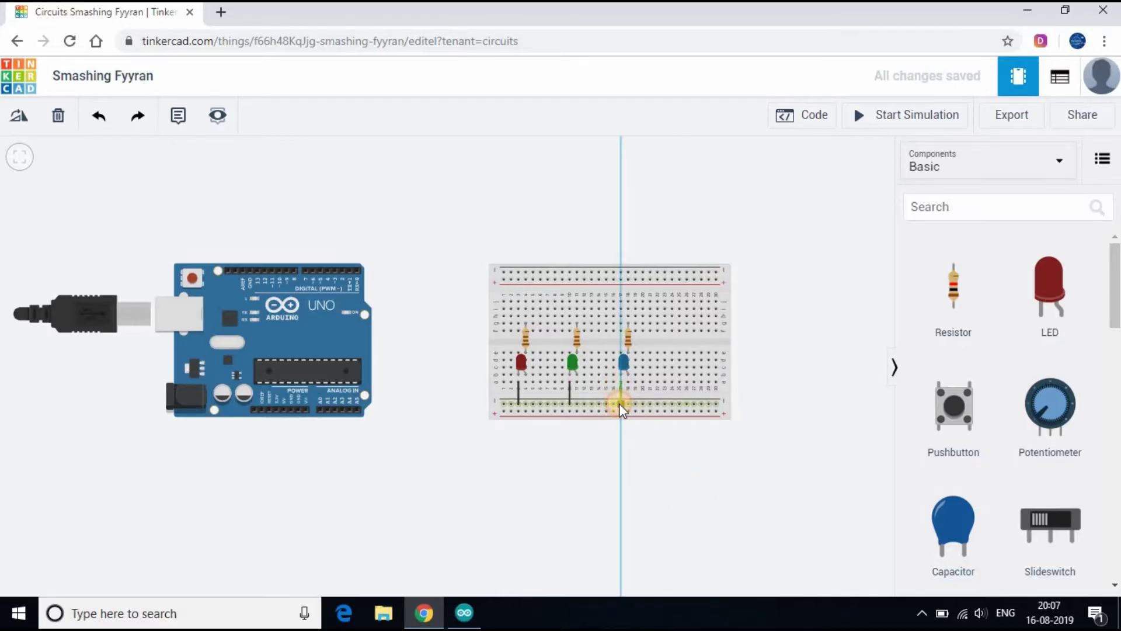
click(763, 189)
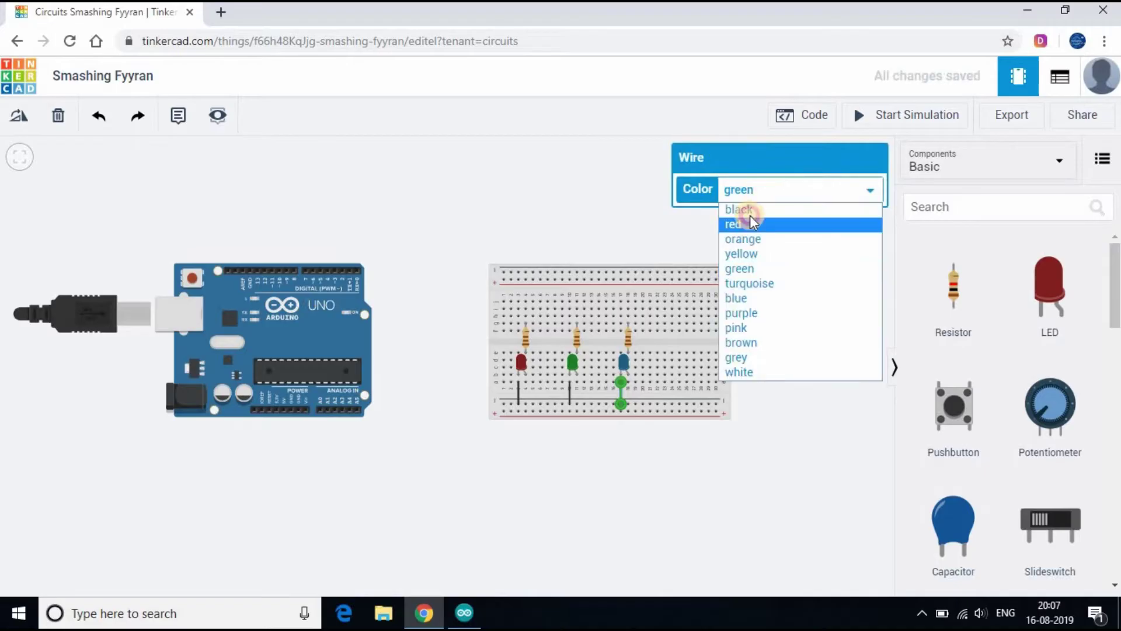
click(749, 213)
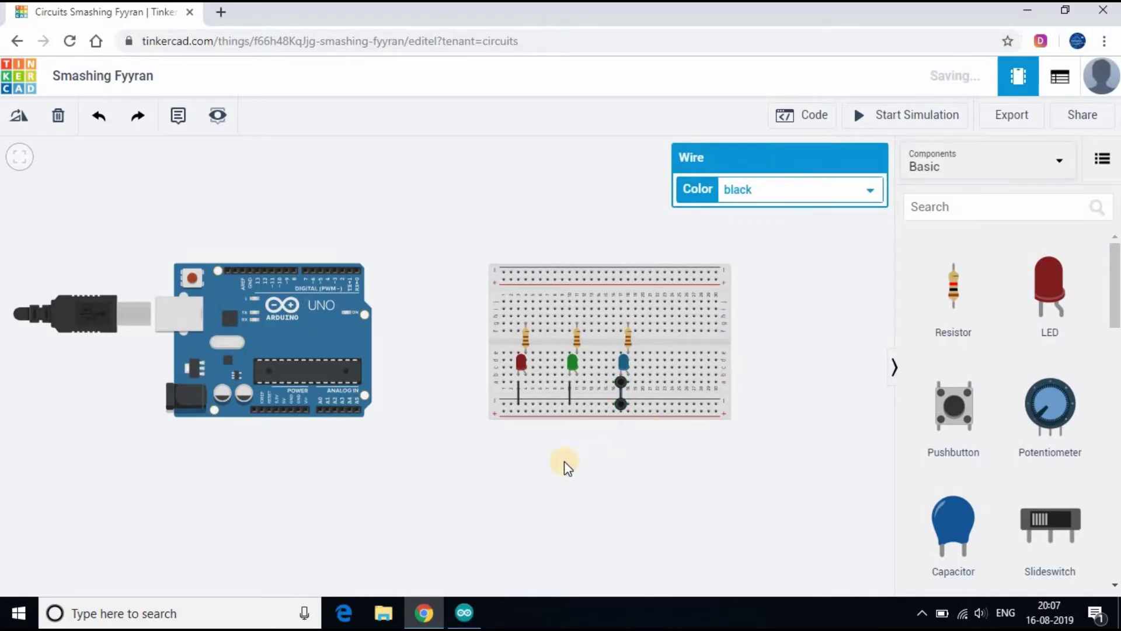
Step: Route a wire from the lower negative rail below both boards to the Arduino's power-side GND pin, square its corner and color it black
click(542, 404)
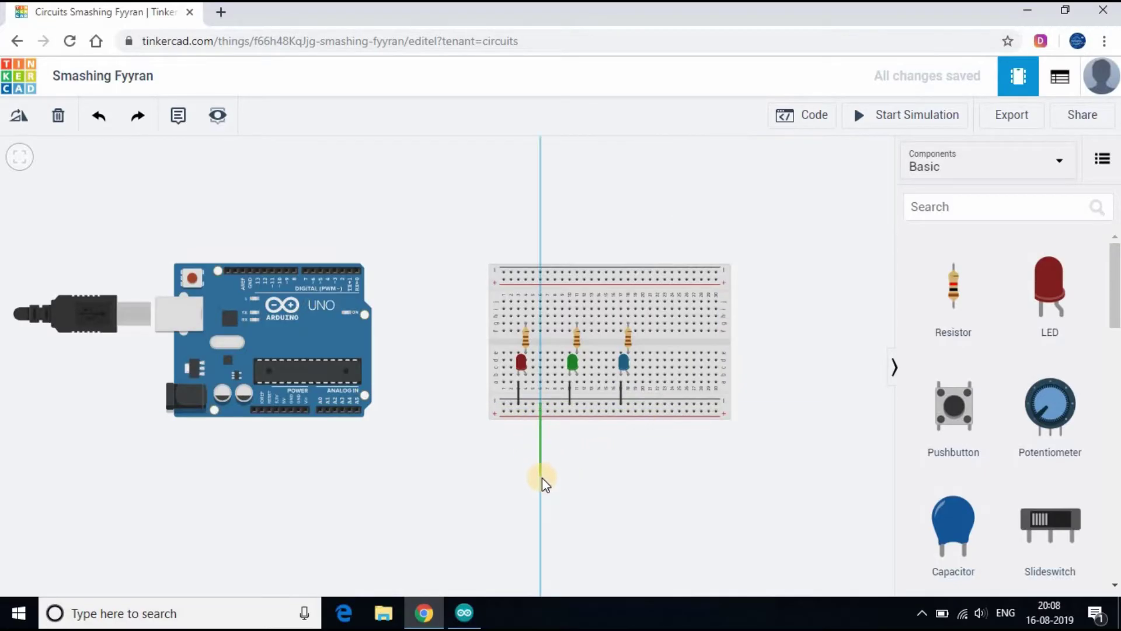
click(542, 479)
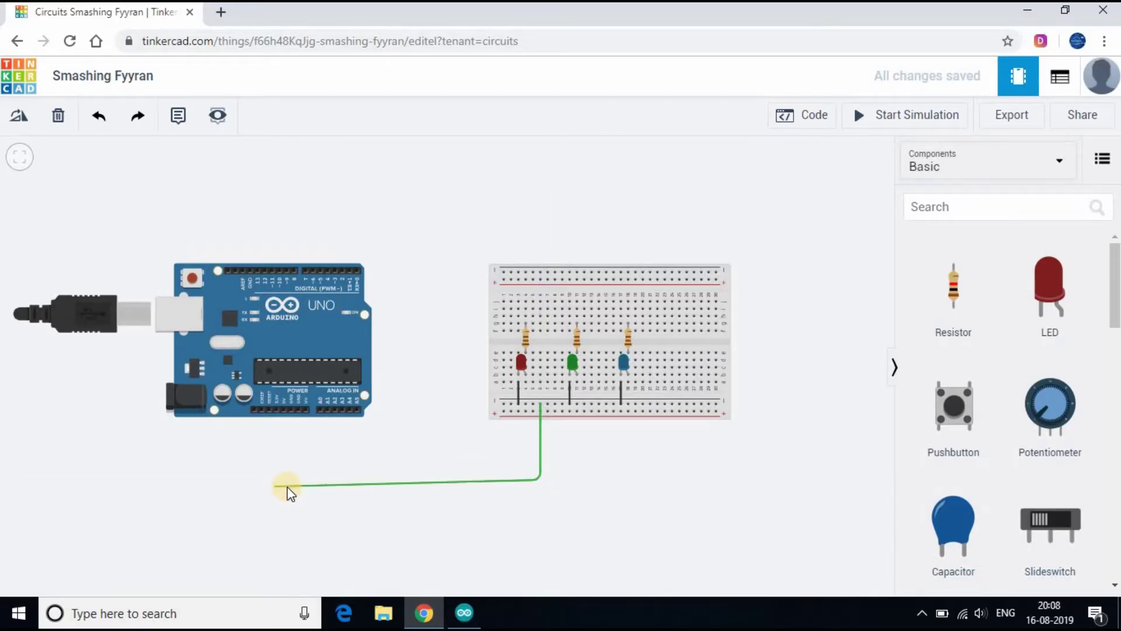
click(287, 478)
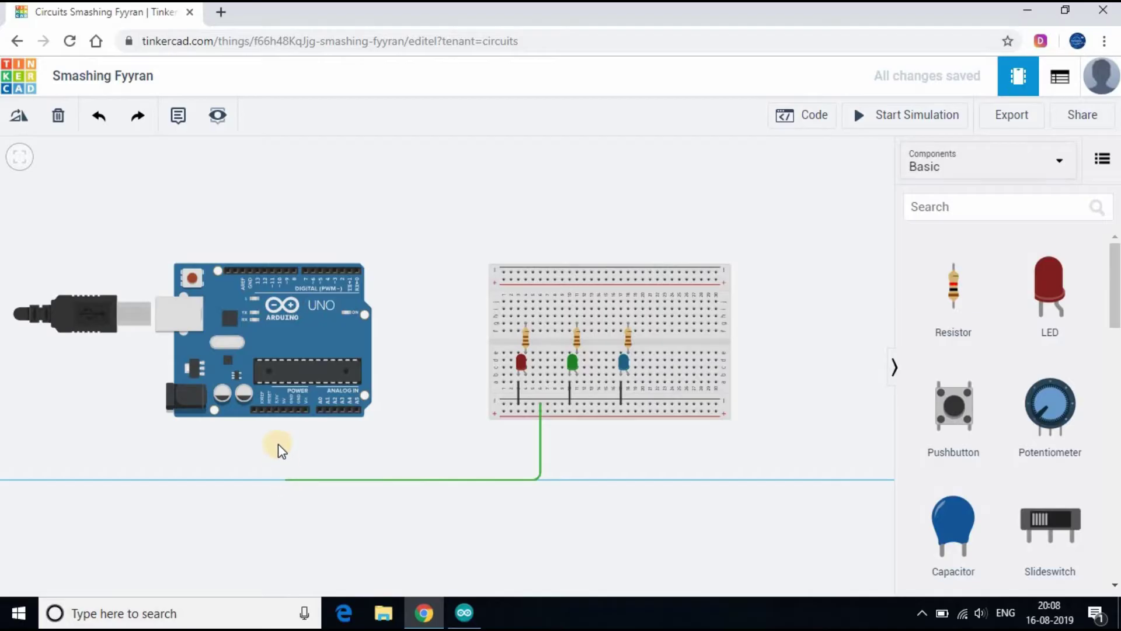
click(289, 413)
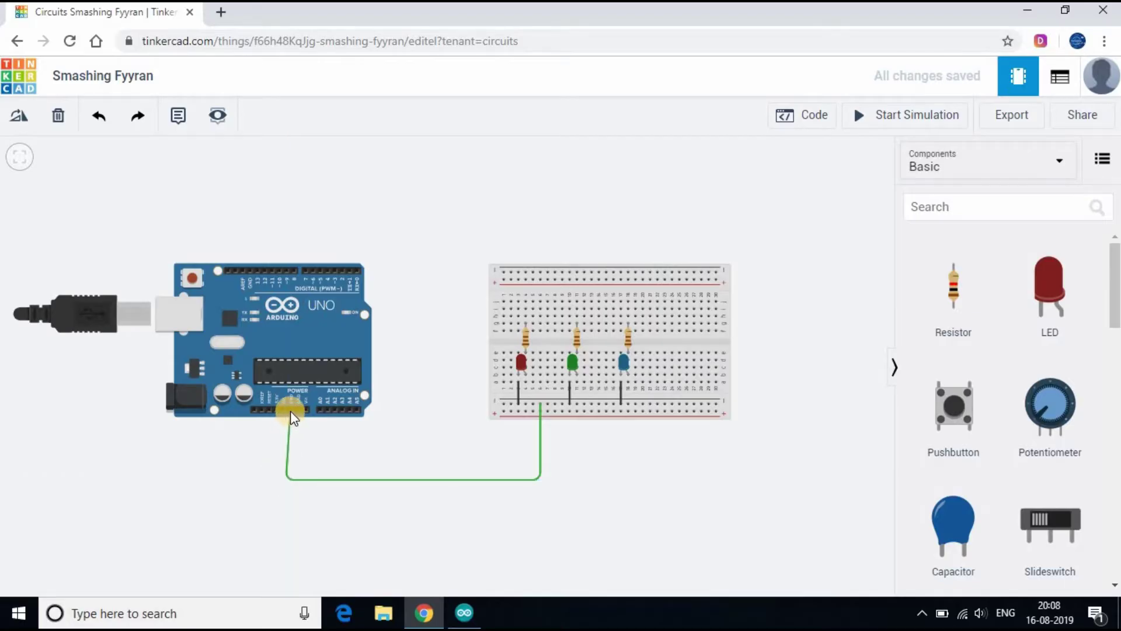
click(286, 481)
drag(286, 481, 292, 481)
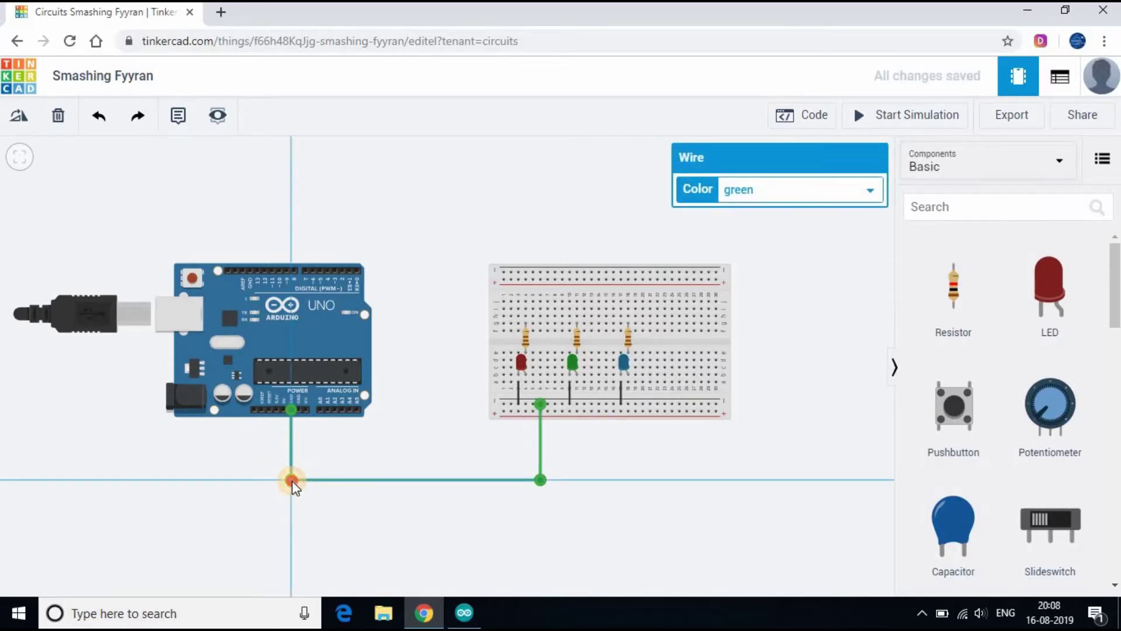
click(869, 191)
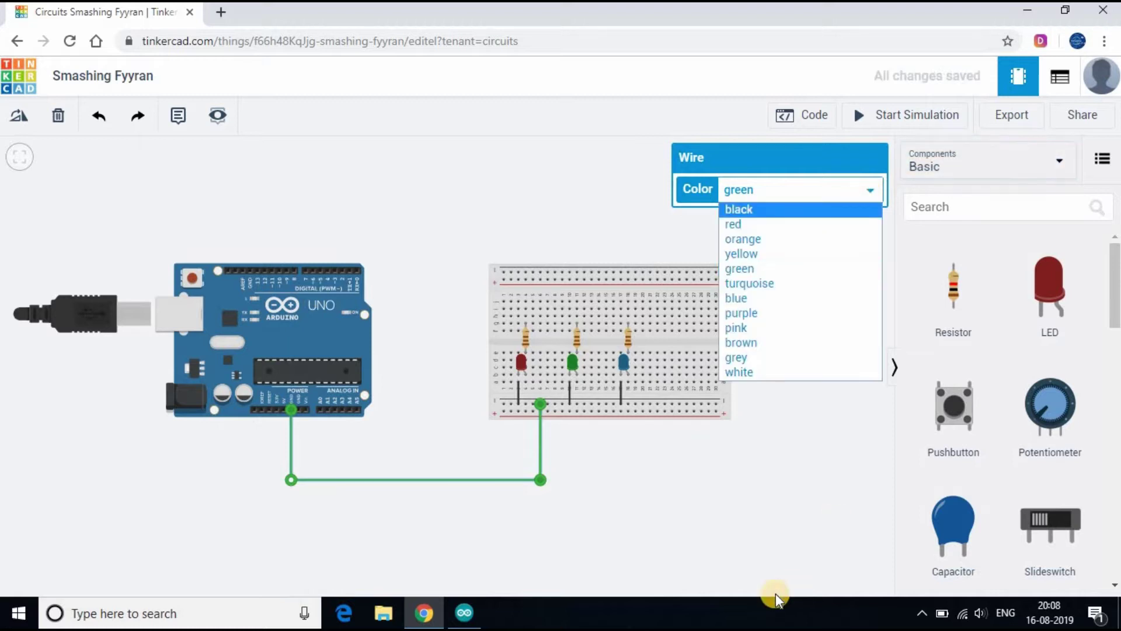
key(Return)
click(748, 503)
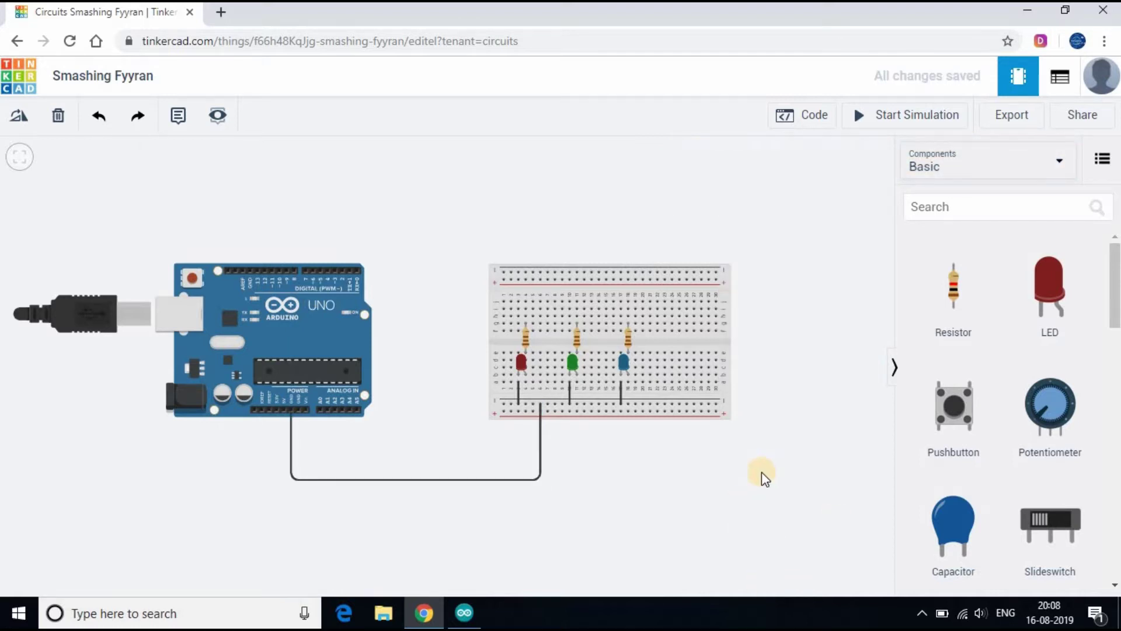
Step: Route a wire from the column above the red LED's resistor over the boards to Arduino digital pin 8 and color it red
click(525, 286)
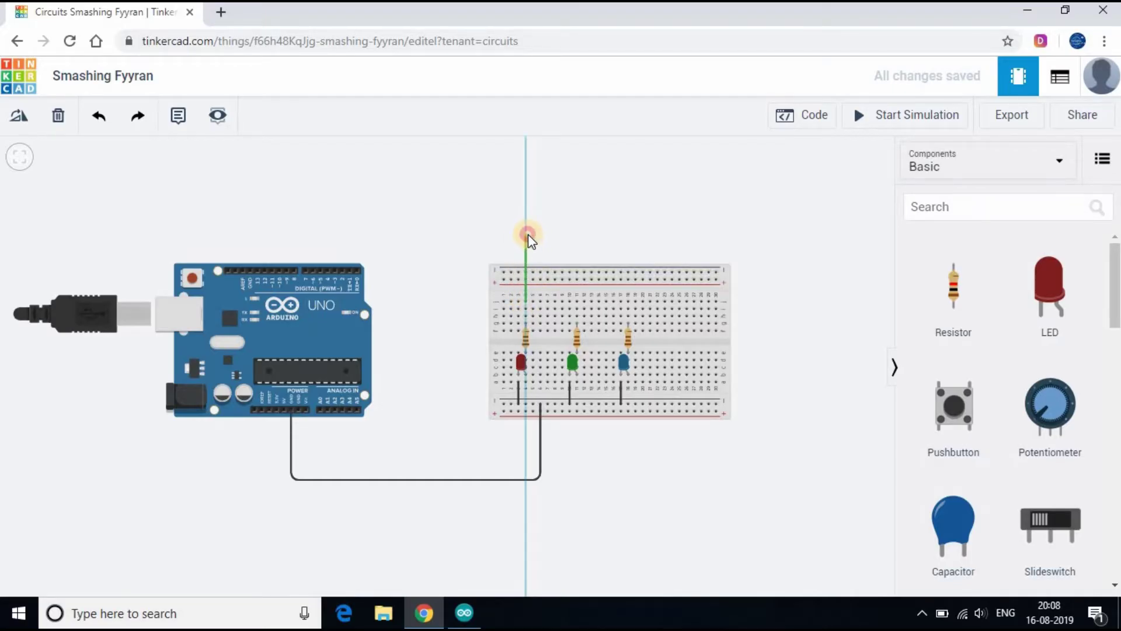
click(528, 234)
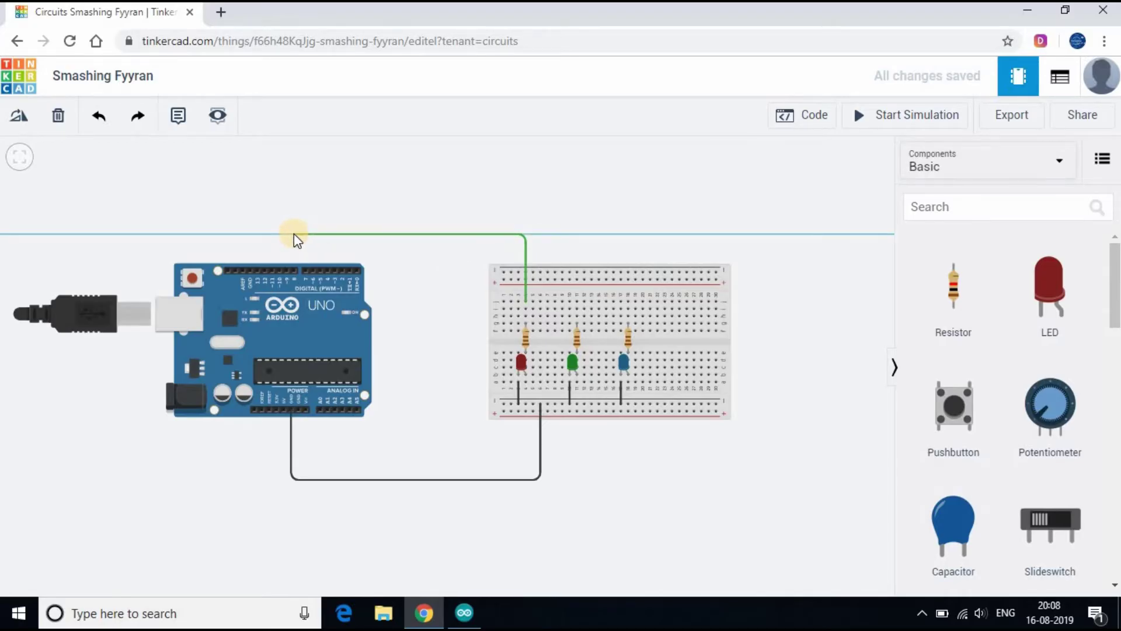
click(293, 233)
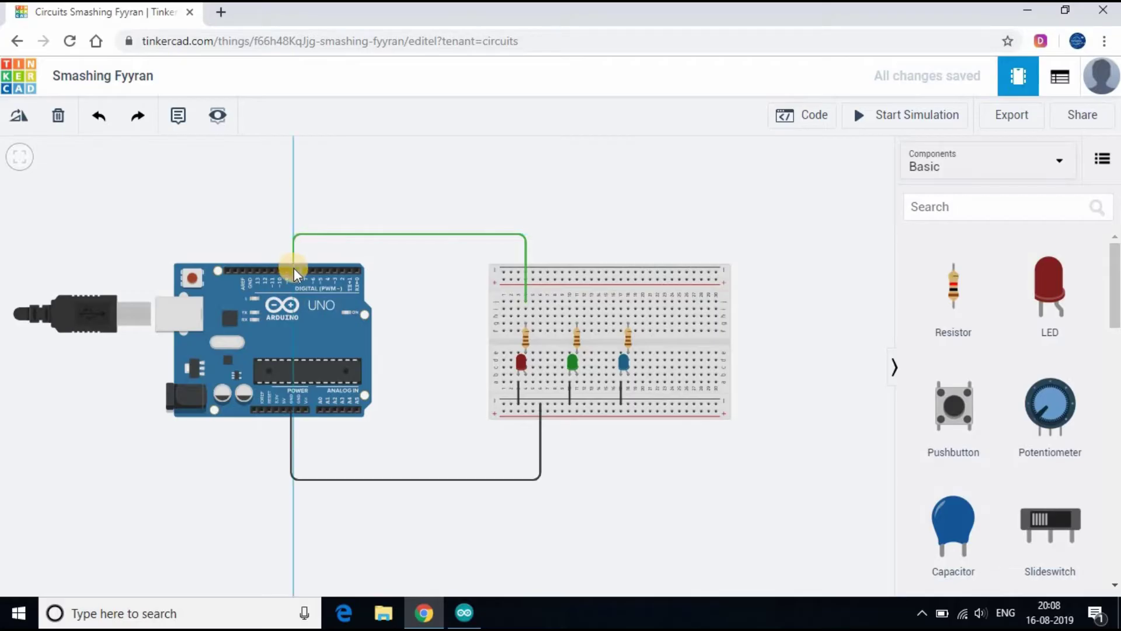
click(293, 270)
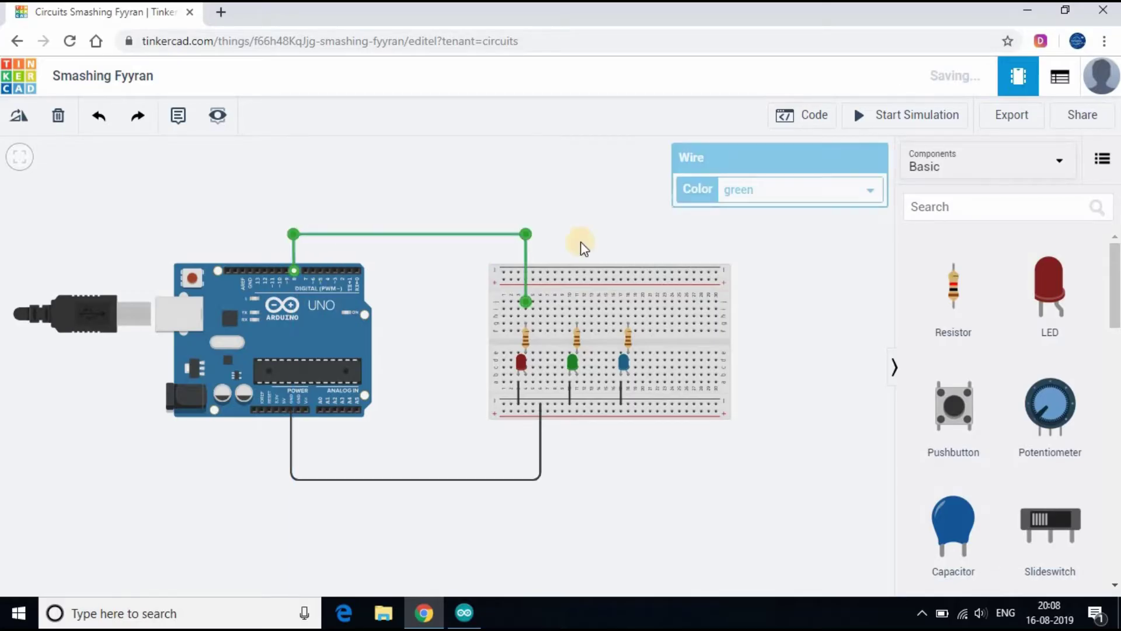
click(758, 191)
key(Return)
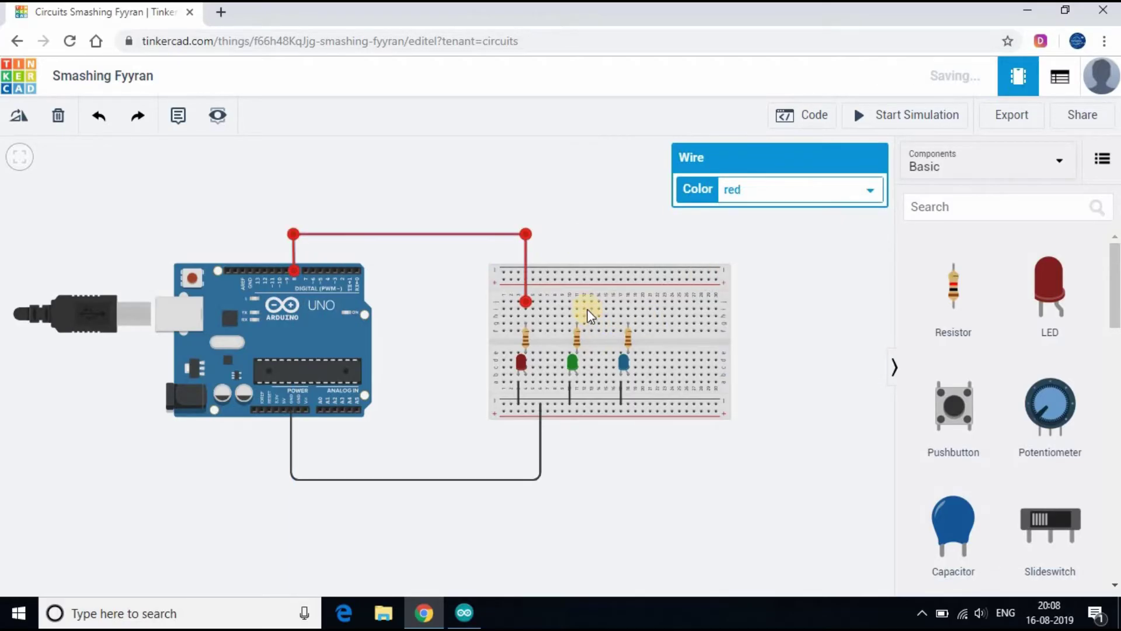
Step: Route a green wire from the column above the green LED's resistor, above the red wire, to Arduino digital pin 12
click(575, 298)
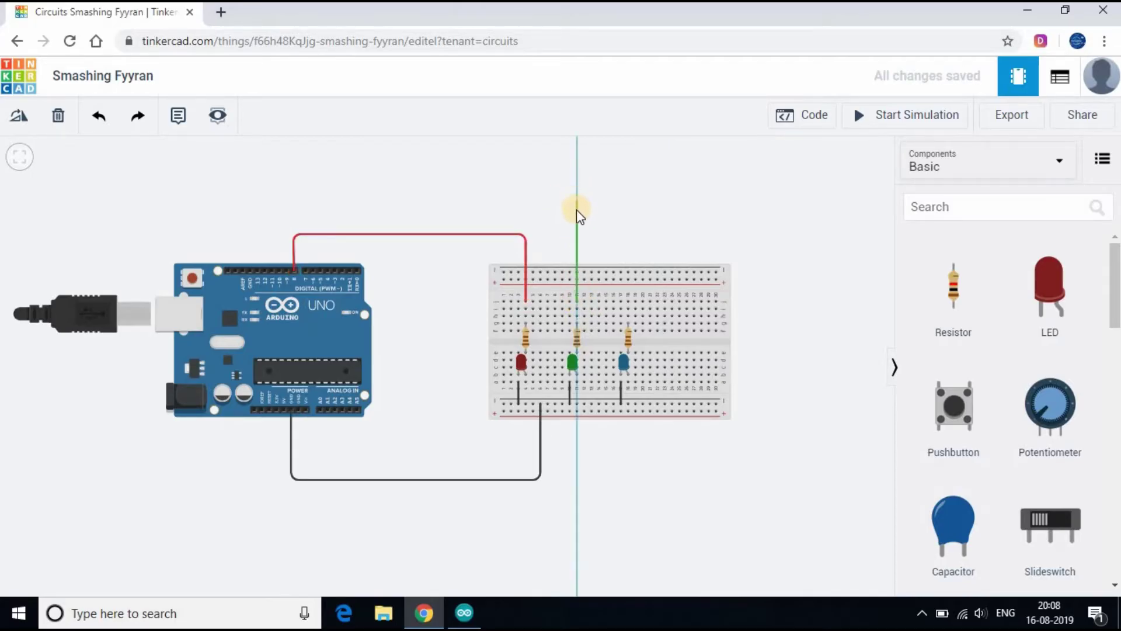
click(577, 210)
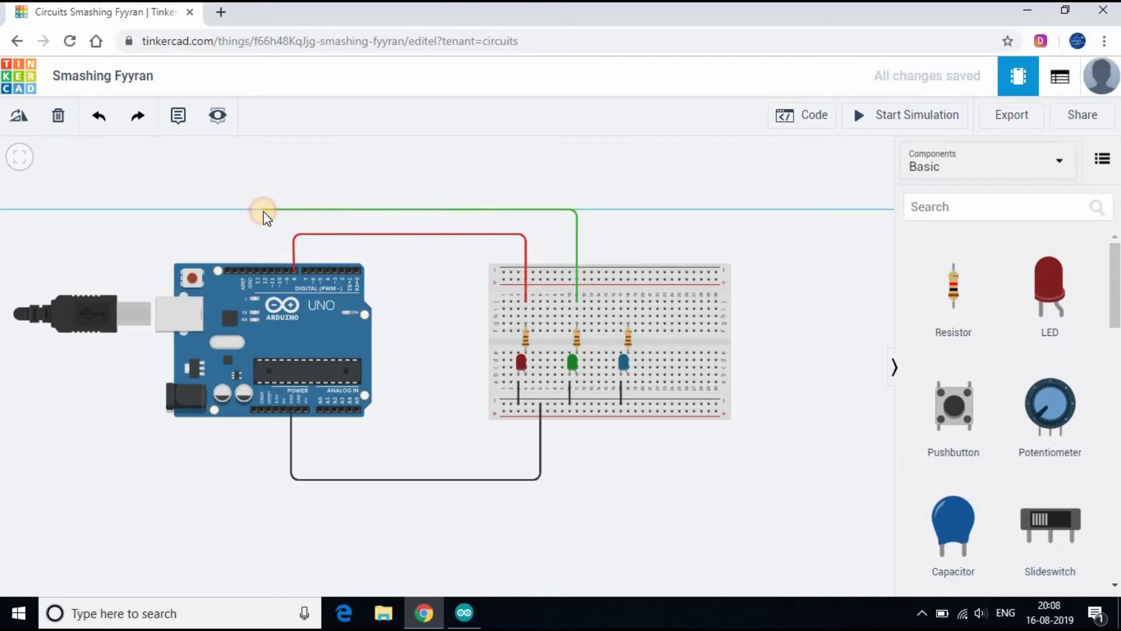
click(264, 210)
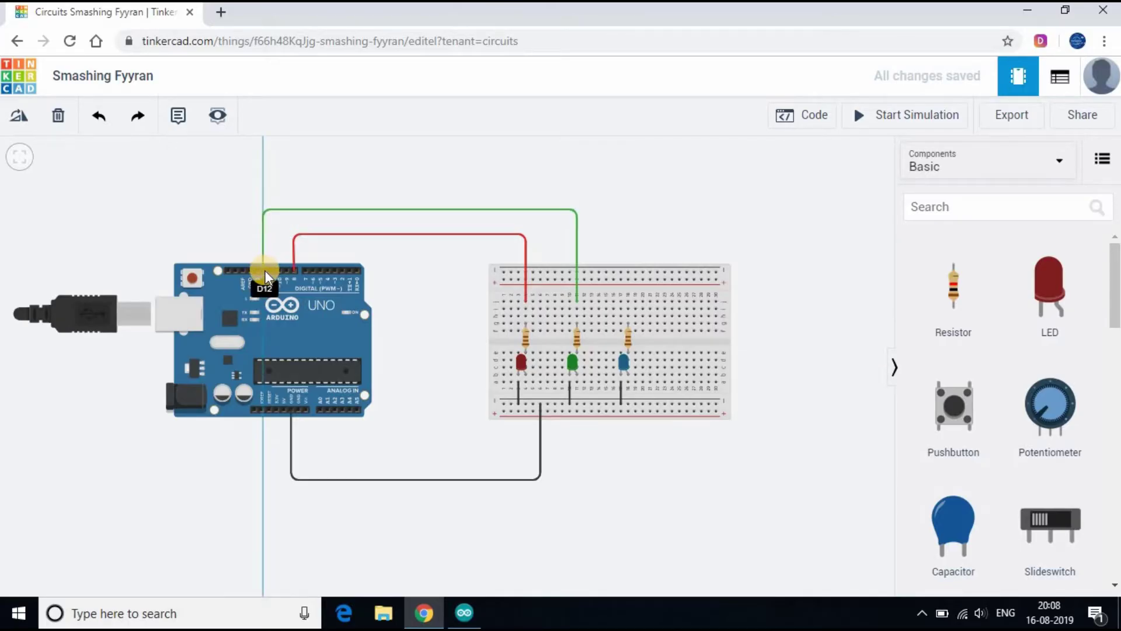
click(265, 271)
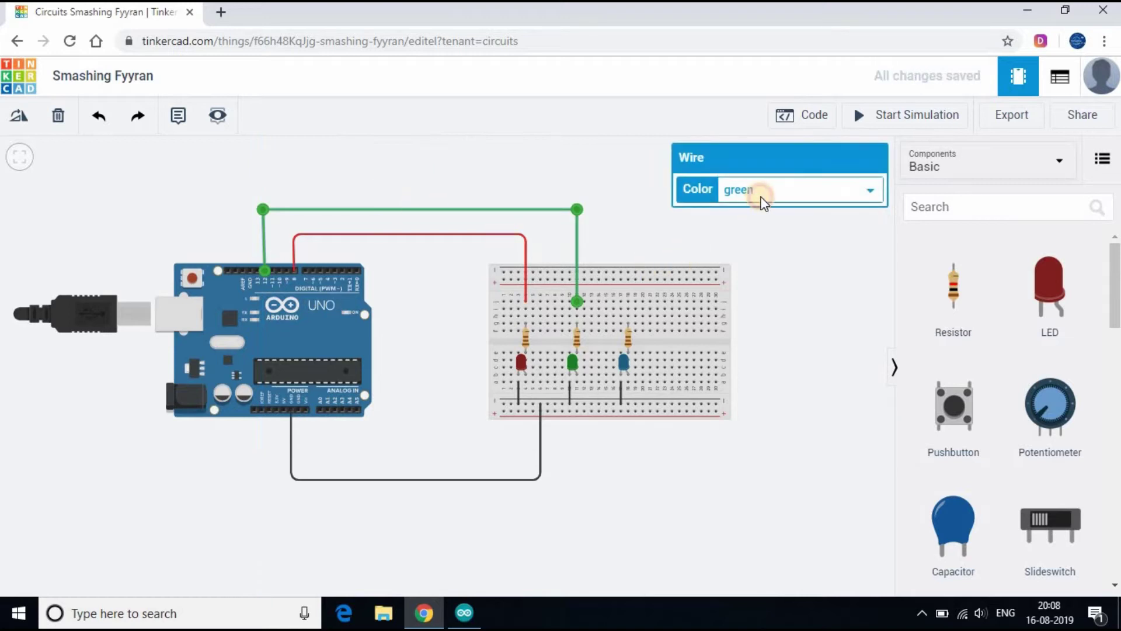
click(759, 200)
click(700, 250)
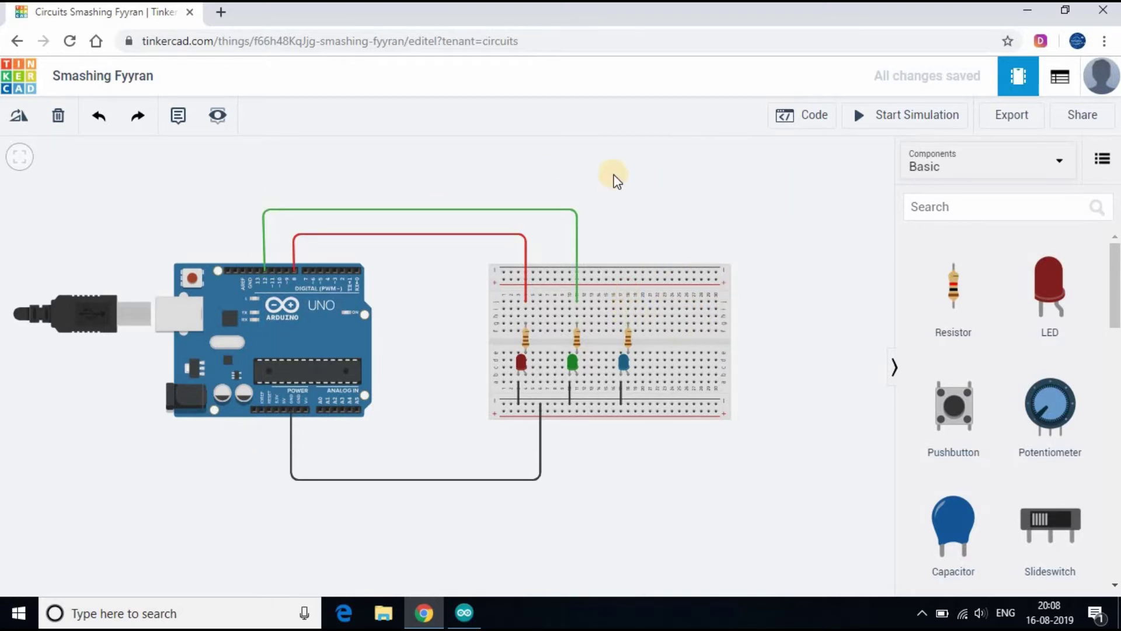
Step: Route a wire from the column above the blue LED's resistor, above the green wire, to Arduino digital pin 13 and color it blue
click(642, 262)
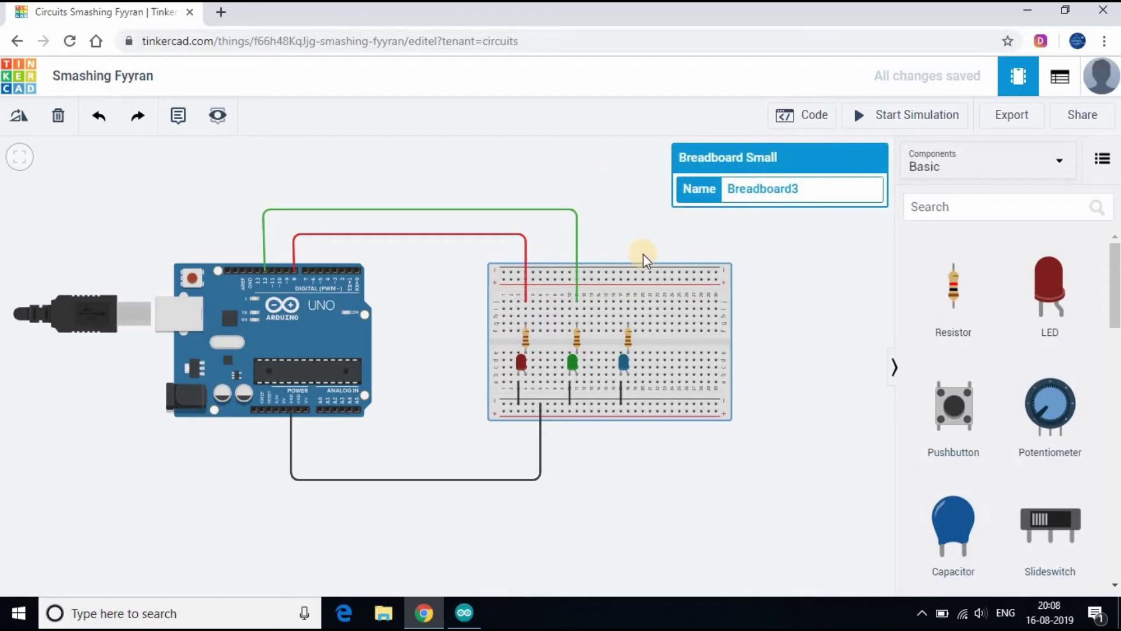
click(628, 302)
click(629, 177)
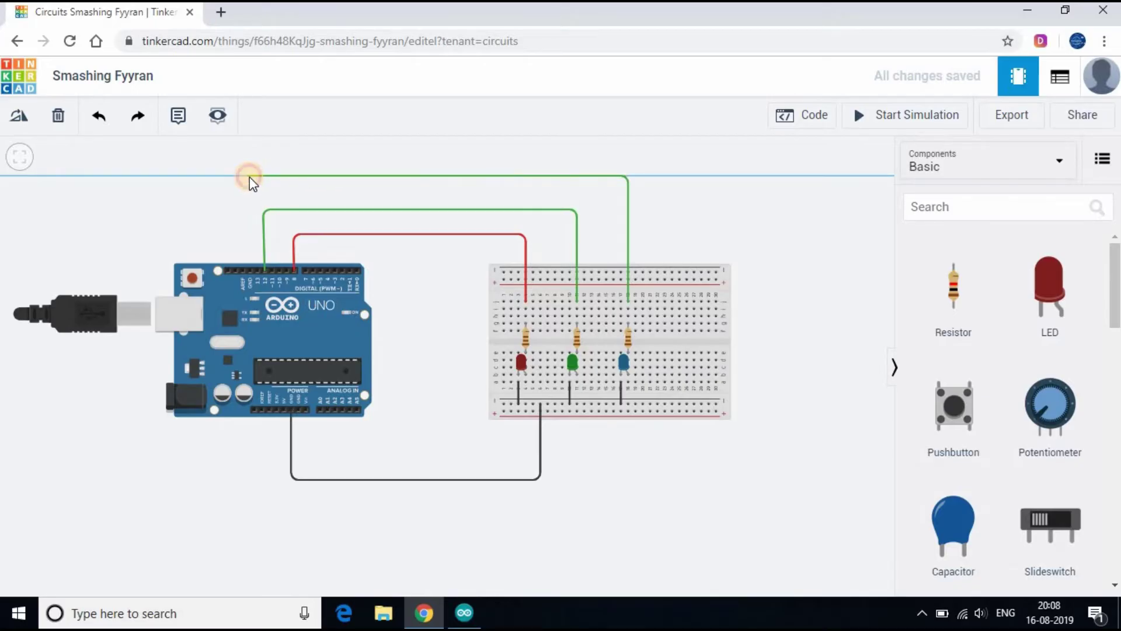
click(250, 177)
click(257, 271)
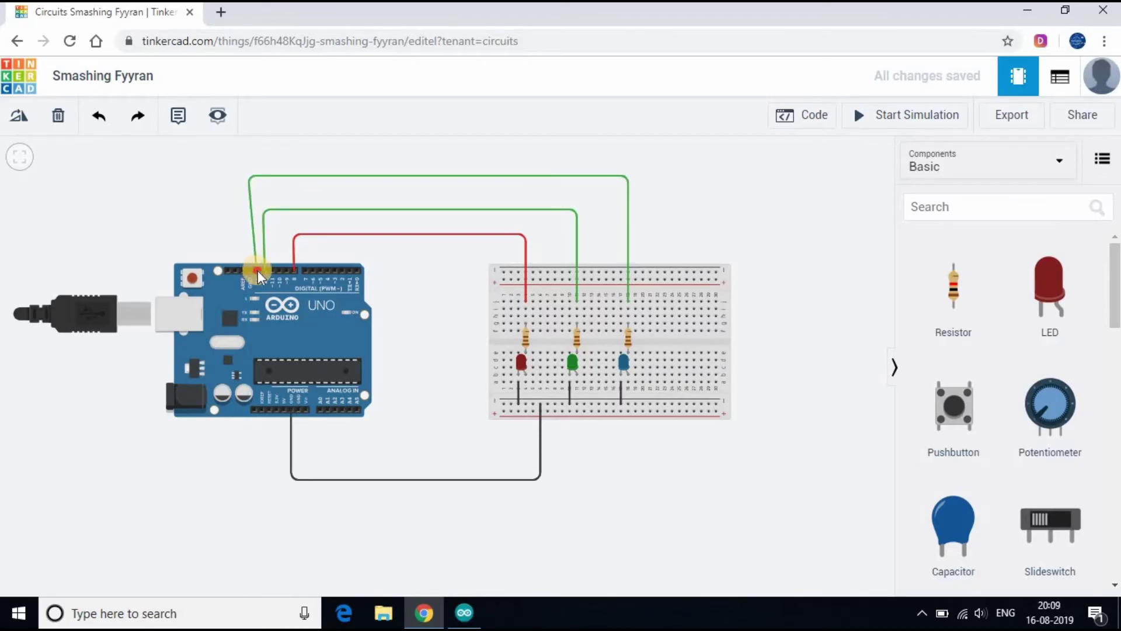
click(253, 181)
drag(258, 175, 261, 176)
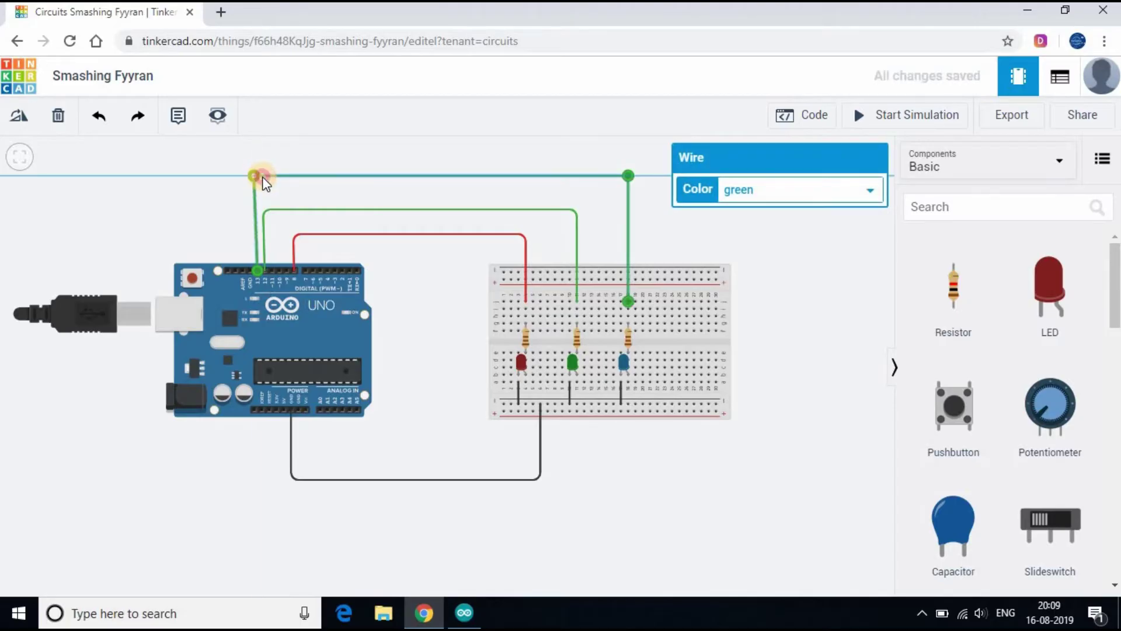
click(816, 190)
click(757, 305)
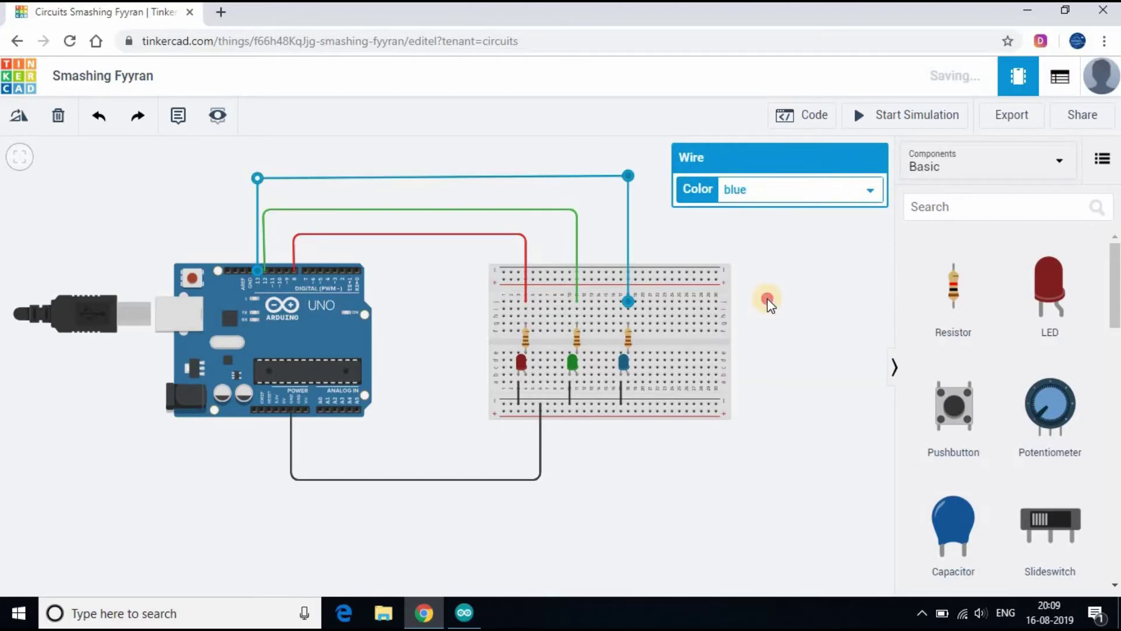
click(796, 317)
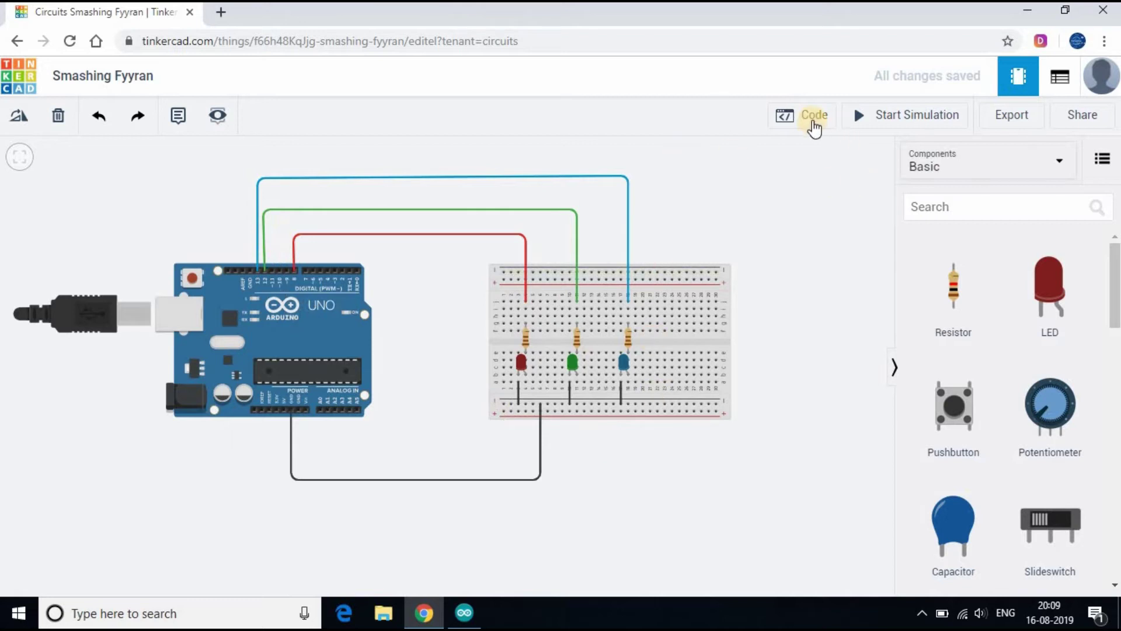
Step: Open the Arduino's code and switch the editor from Blocks to Text mode
click(813, 119)
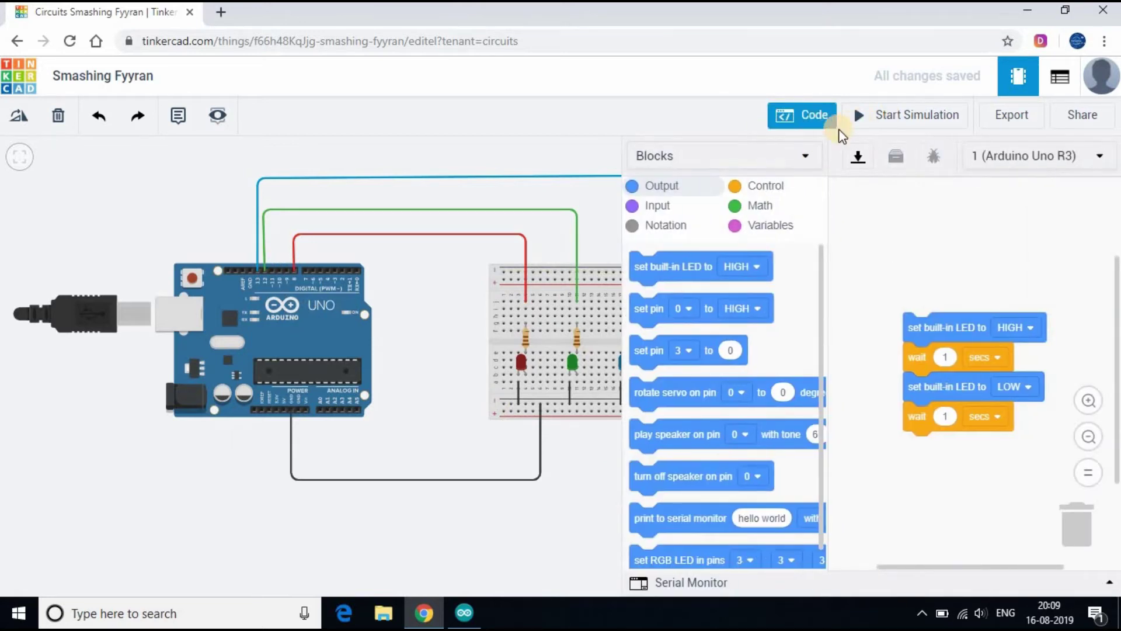
click(724, 156)
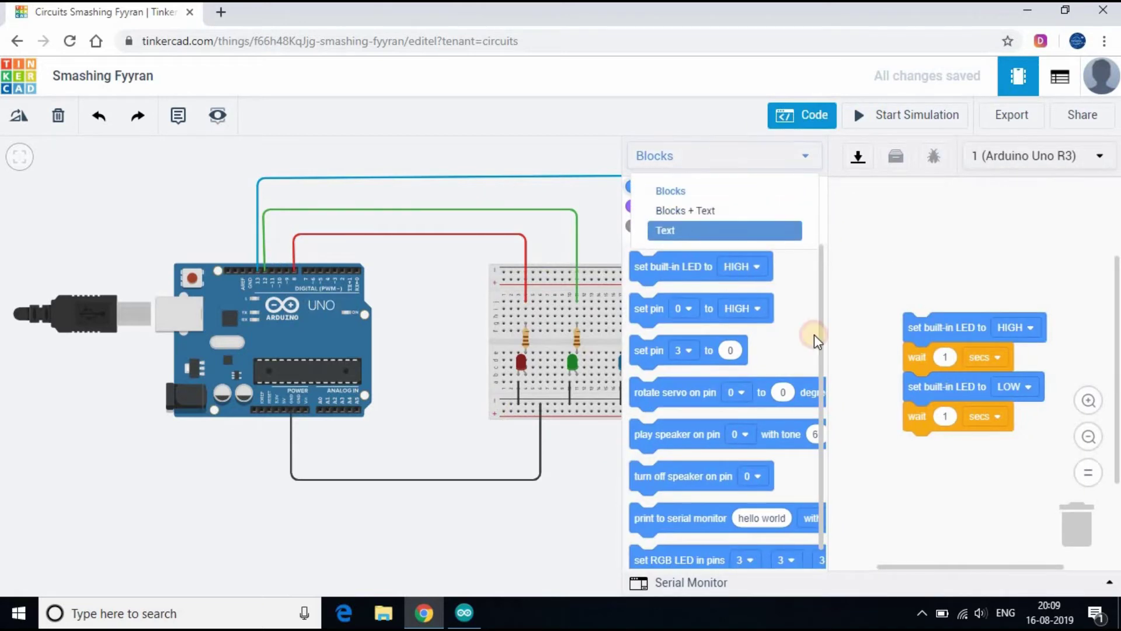
click(724, 230)
click(605, 236)
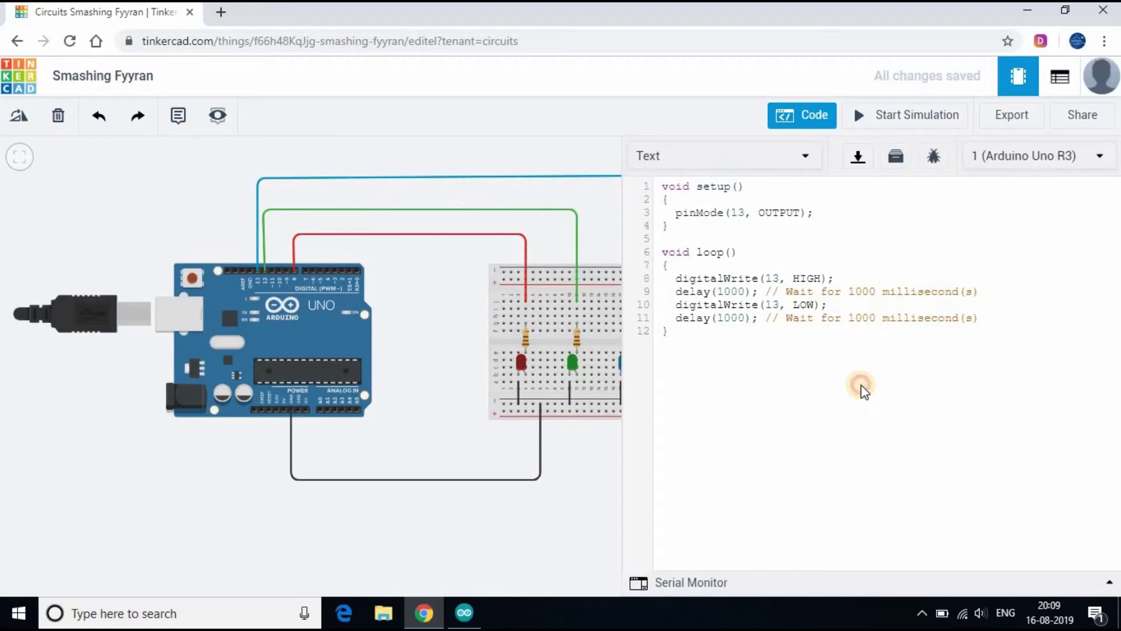
Step: Duplicate the pinMode(13, OUTPUT); line twice beneath the original inside setup()
click(821, 211)
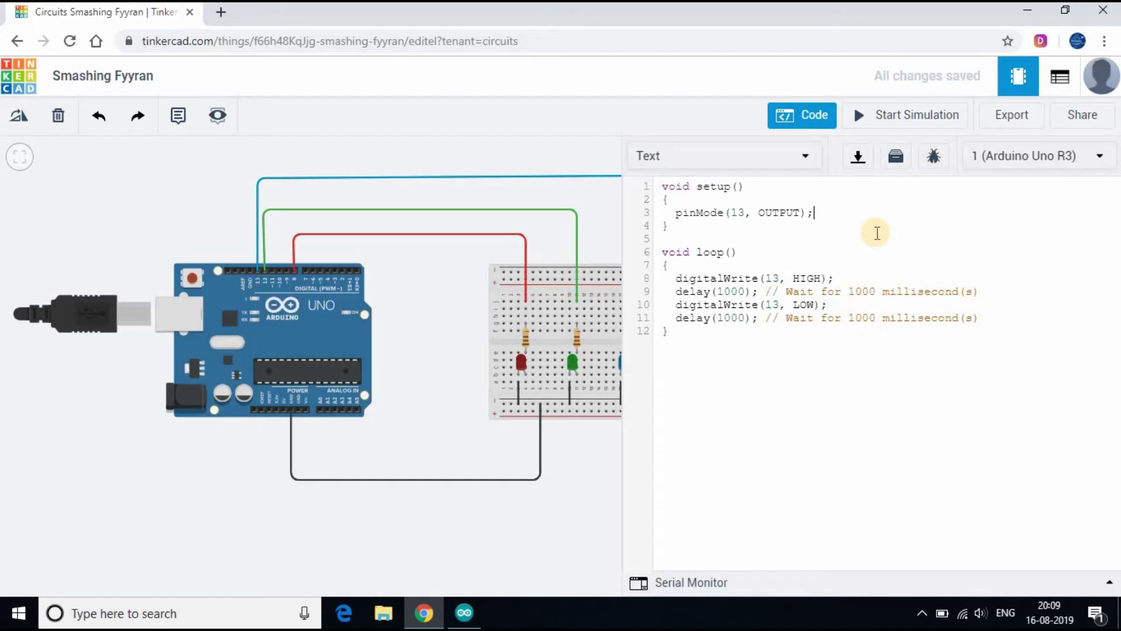
key(Return)
drag(843, 210, 678, 217)
key(ctrl+c)
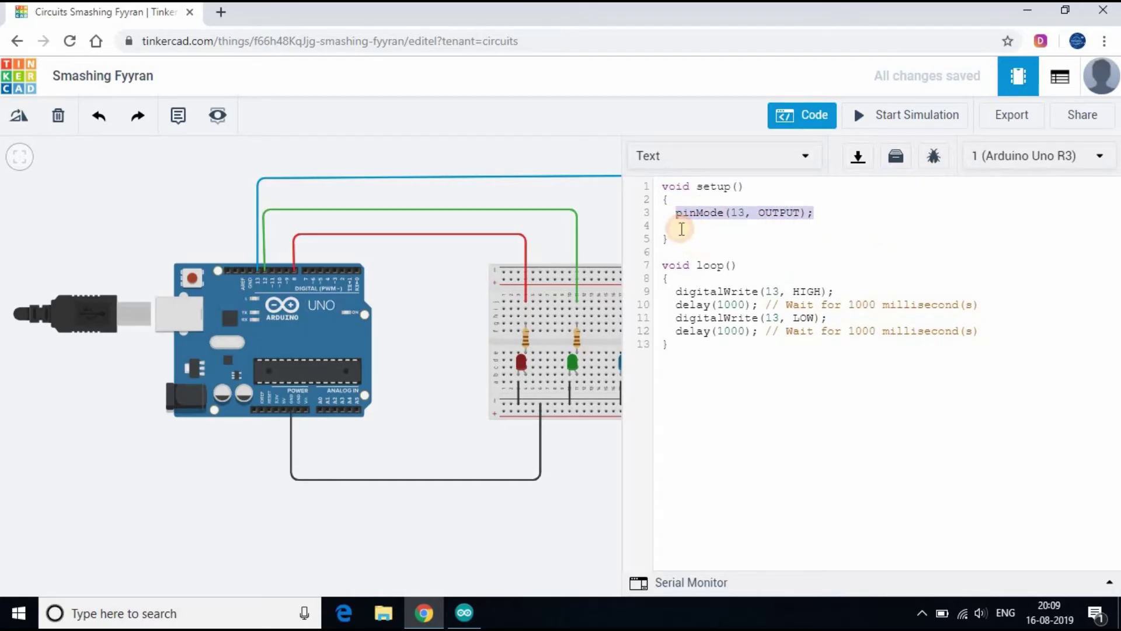
click(701, 227)
key(ctrl+v)
key(Return)
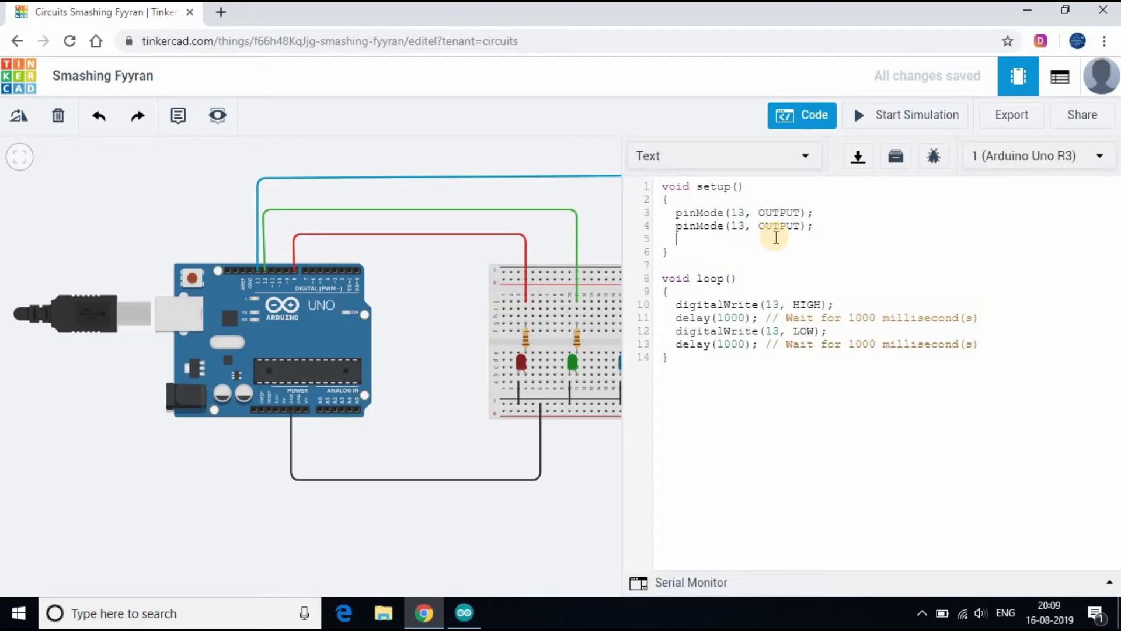
key(ctrl+v)
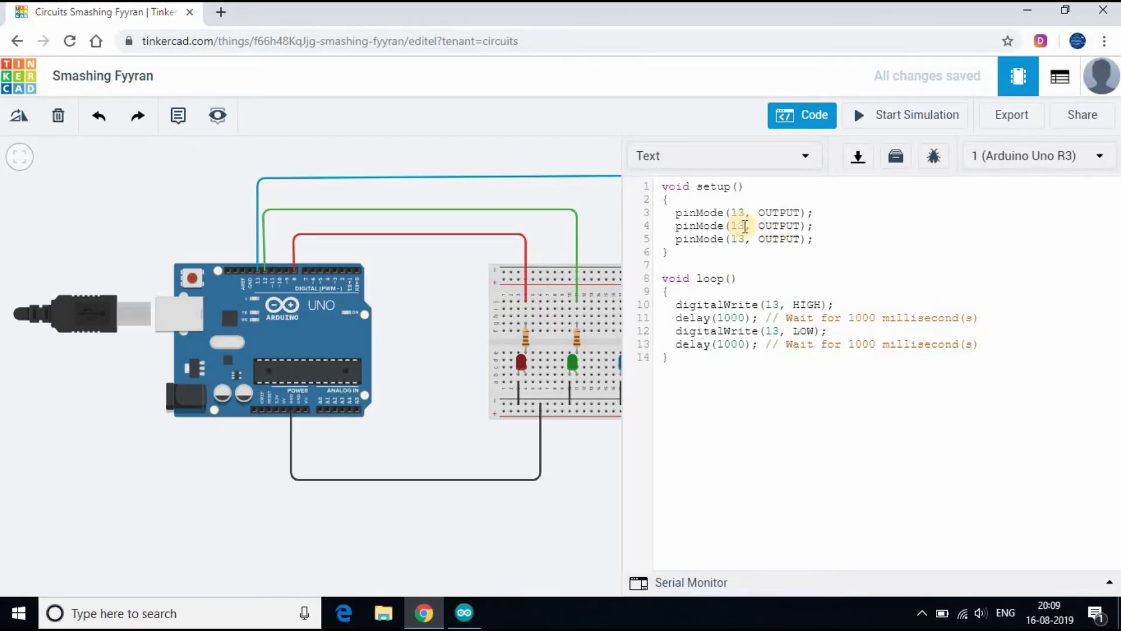
Step: Change the pins in the two duplicated pinMode lines to 12 and 8
click(743, 227)
key(BackSpace)
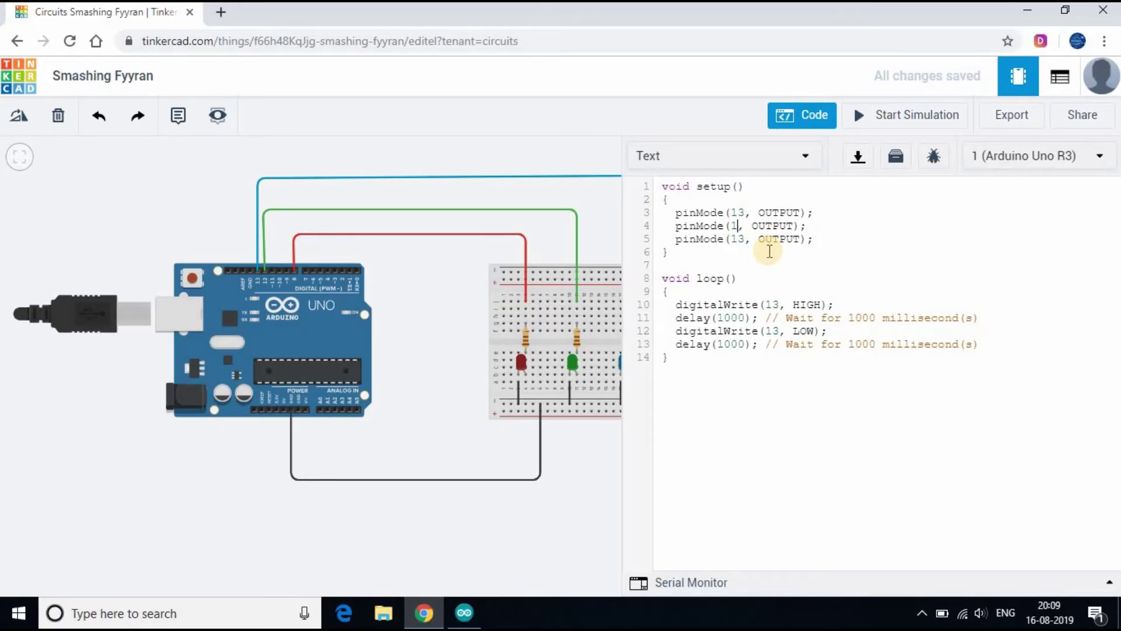
text(2)
click(745, 245)
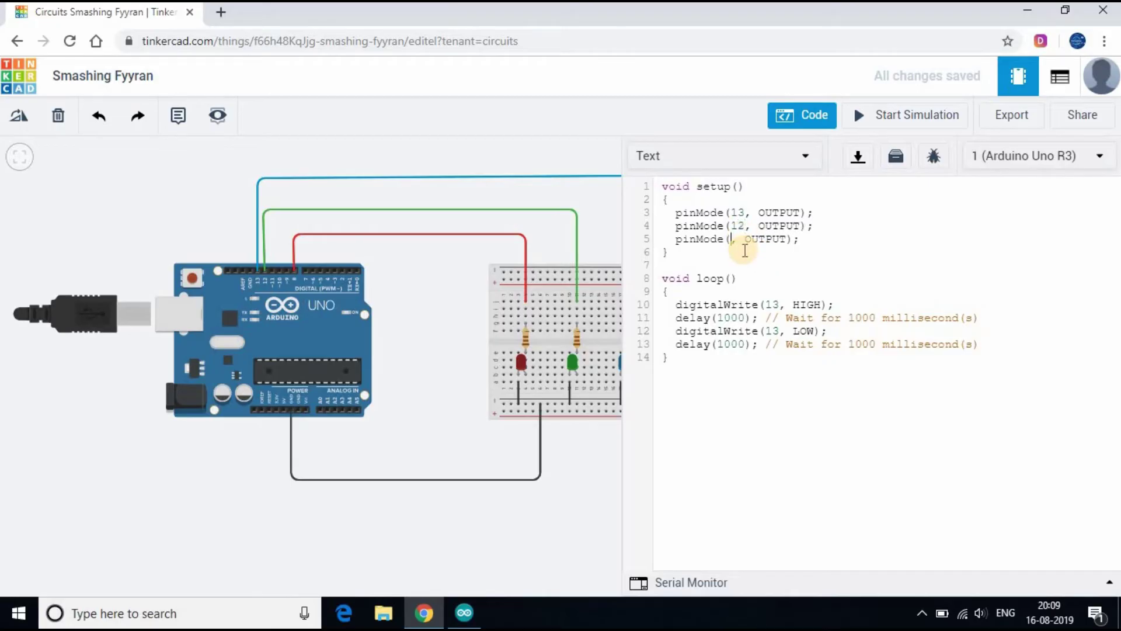
text(8)
click(853, 277)
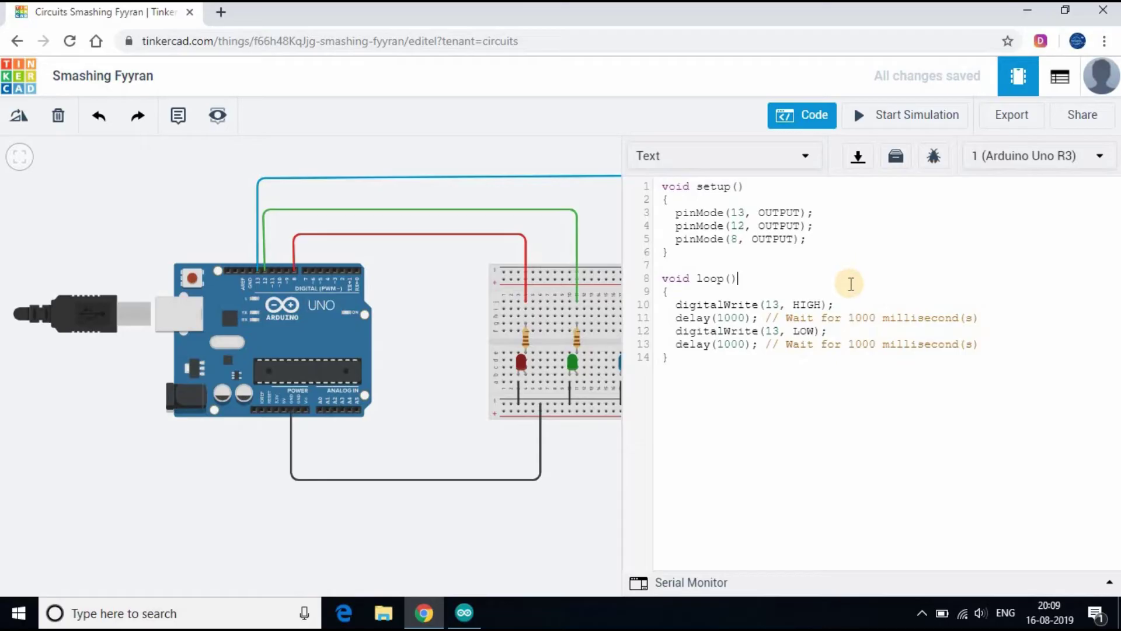
Step: Duplicate the four-line pin 13 blink block at the end of loop() and set both digitalWrite pins in the copy to 12
drag(988, 348, 685, 301)
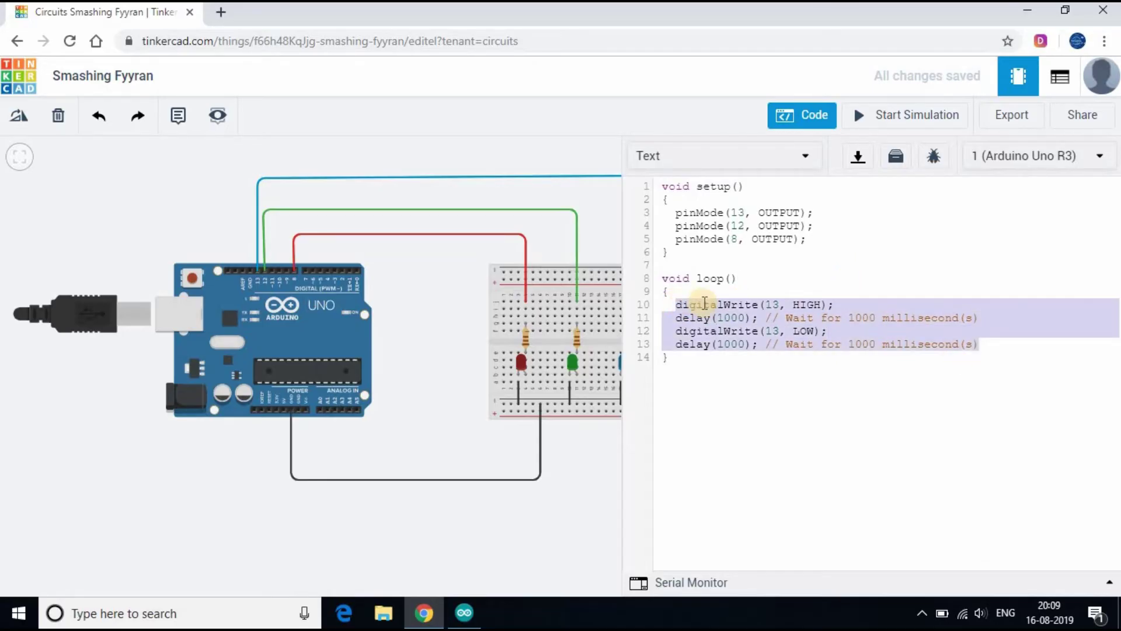
right_click(703, 303)
click(898, 363)
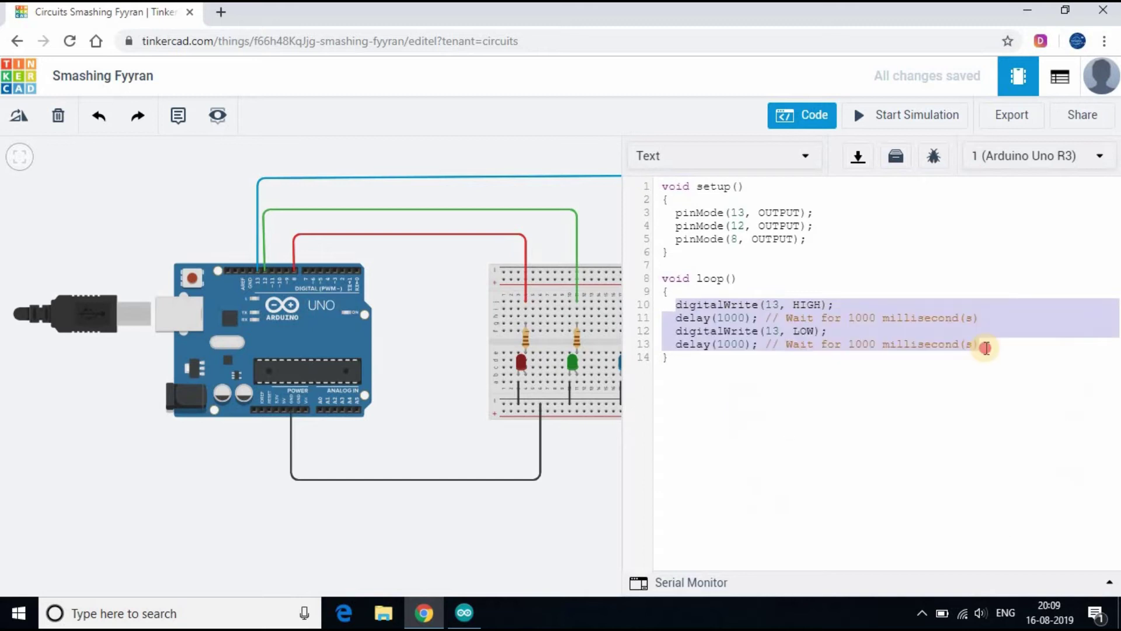
click(985, 348)
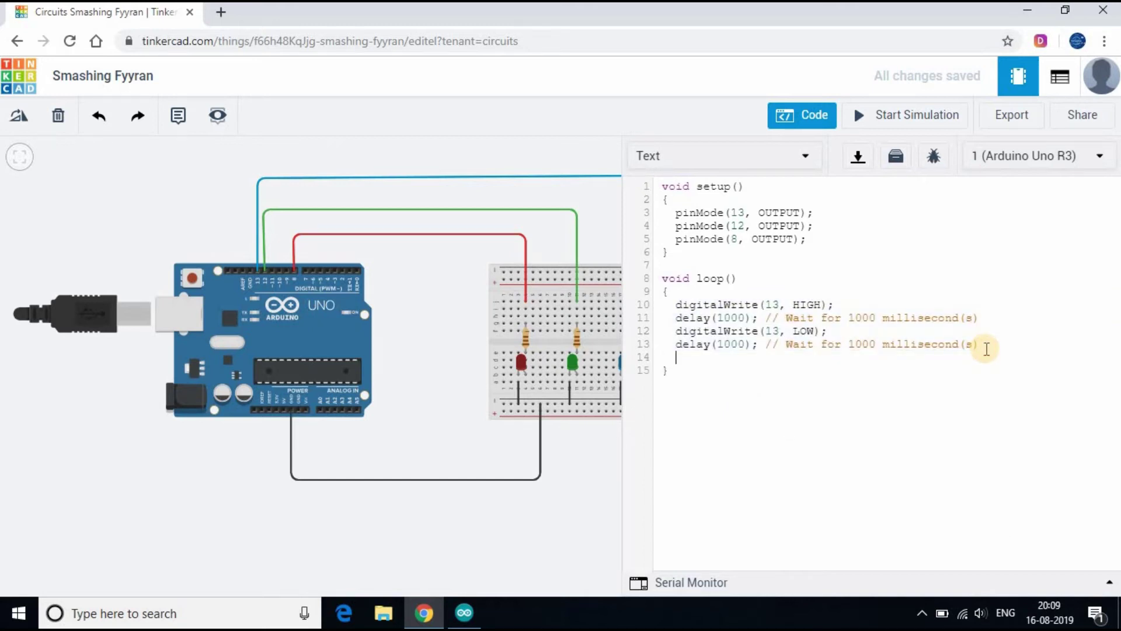
key(ctrl+v)
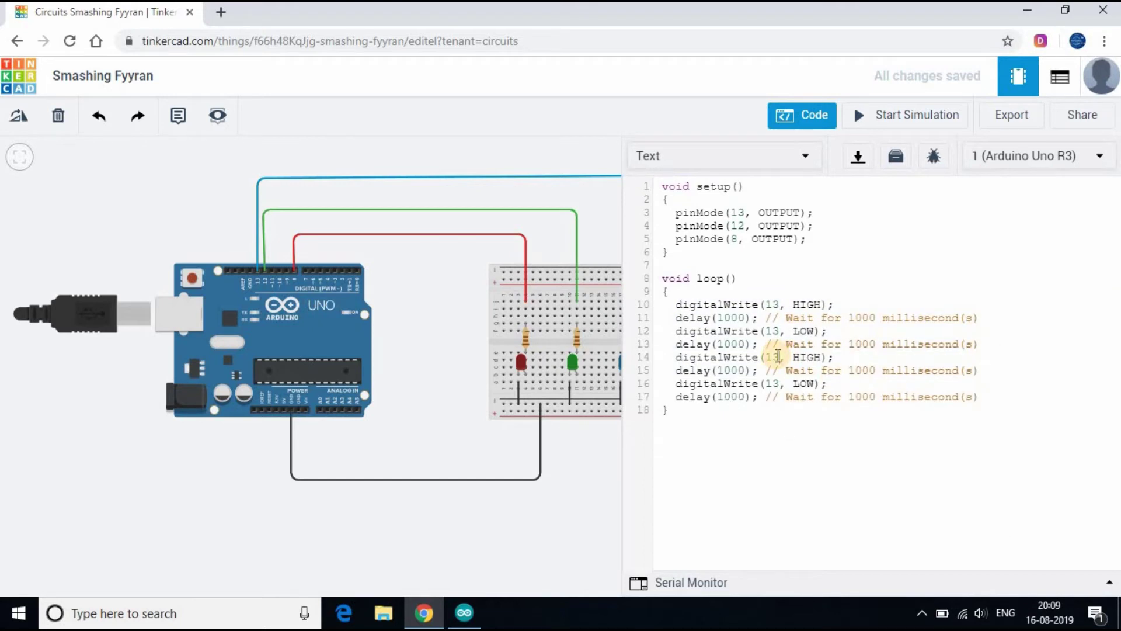
text(2)
click(777, 382)
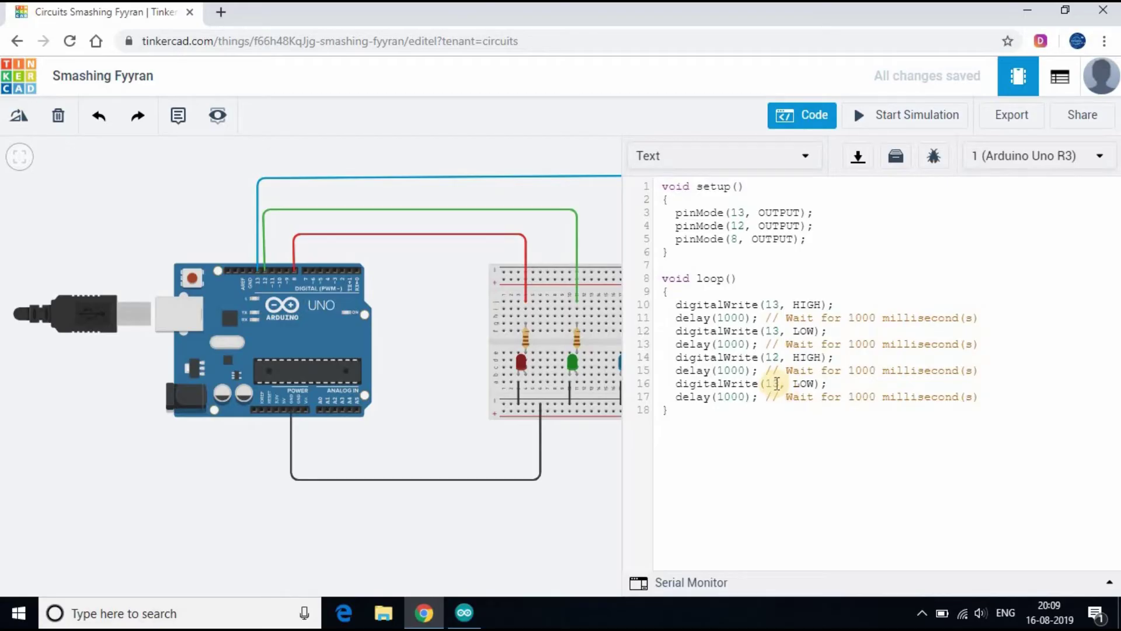
key(BackSpace)
text(2)
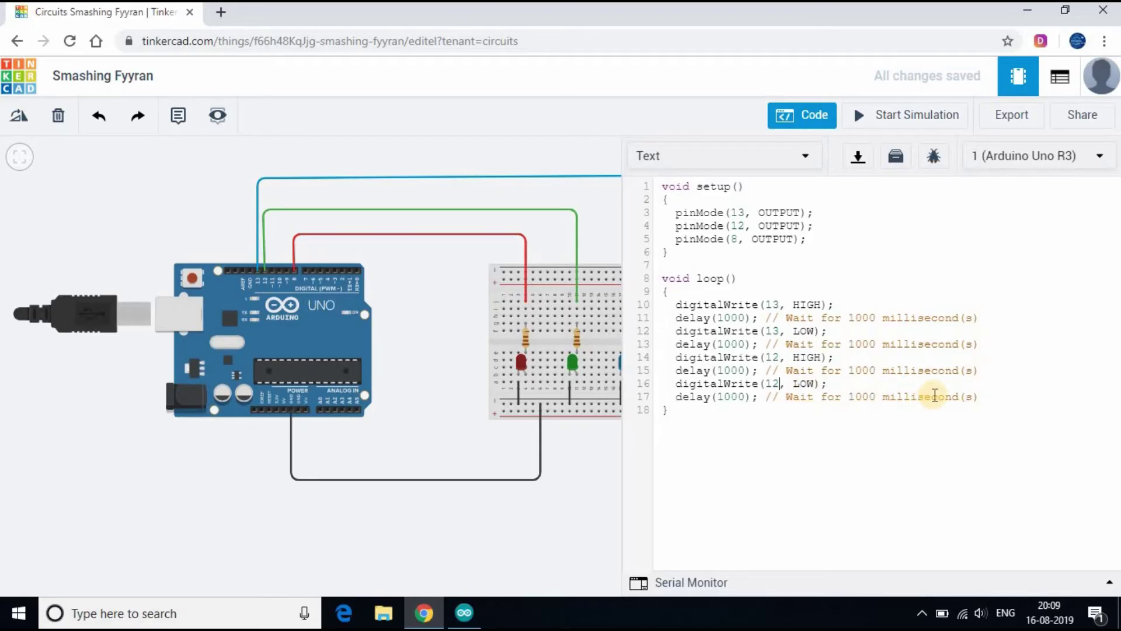
Step: Paste the blink block again at the end of loop() and set both of its digitalWrite pins to 8
click(1014, 397)
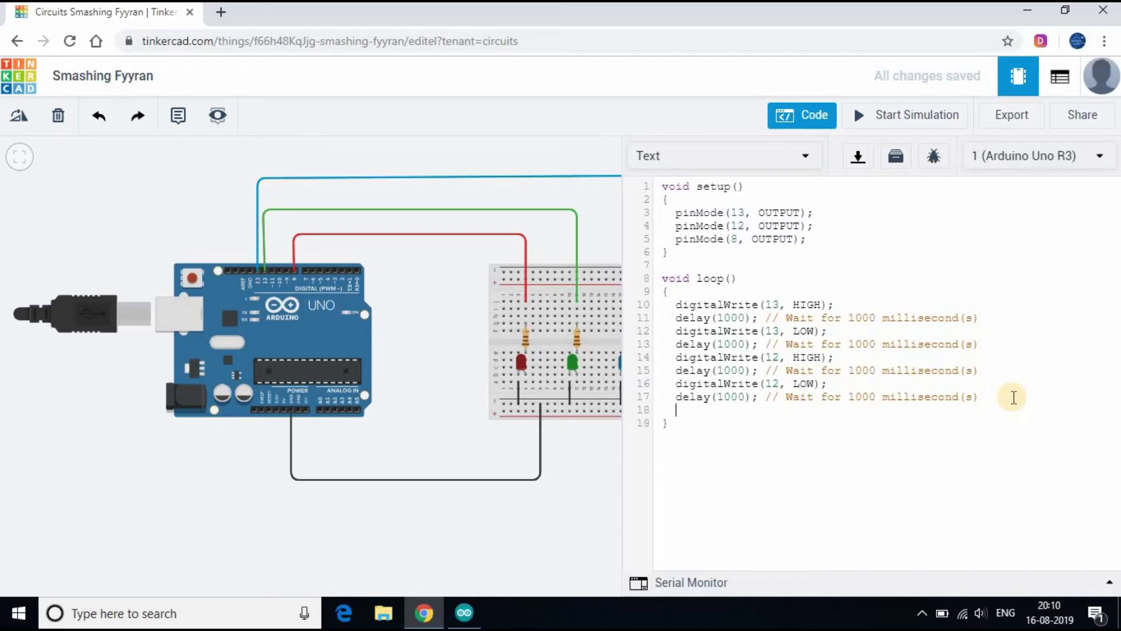
key(ctrl+v)
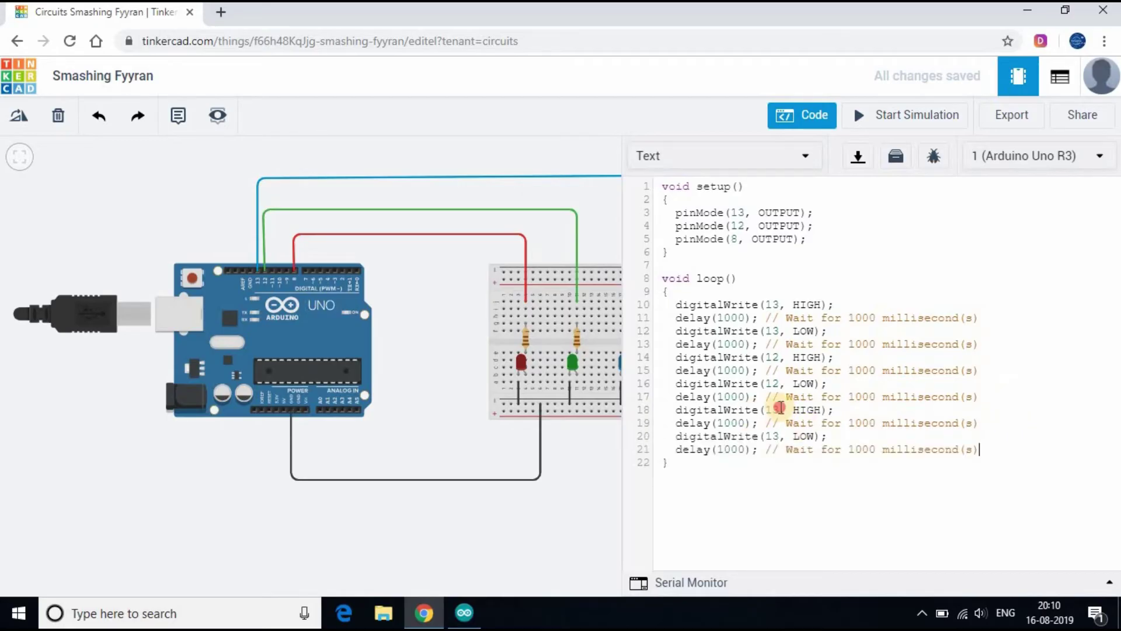
click(781, 409)
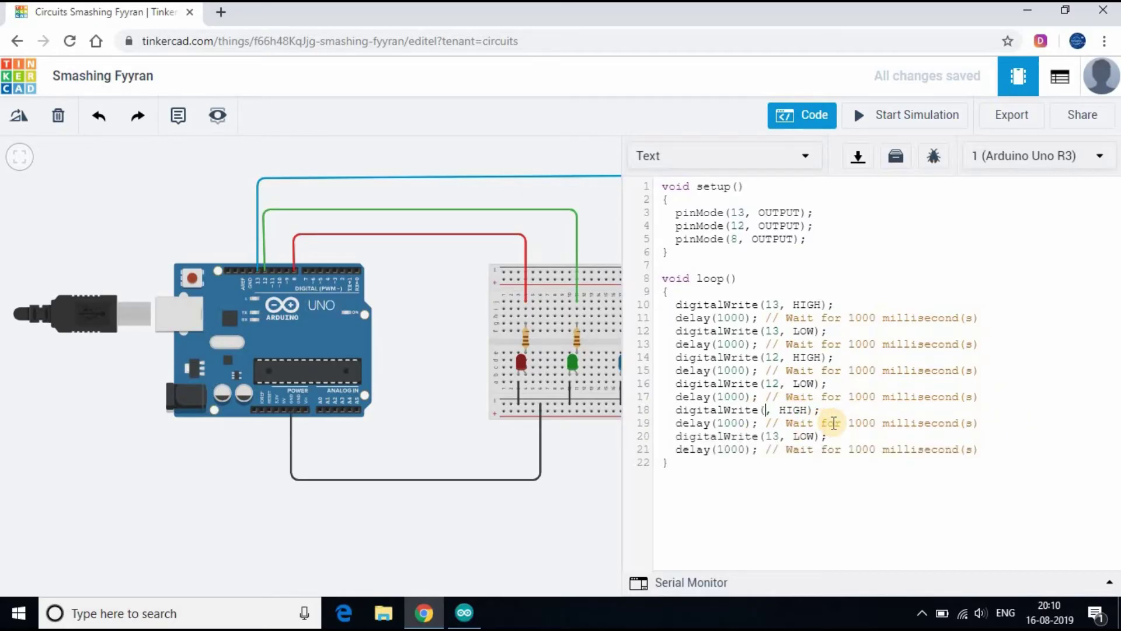
text(8)
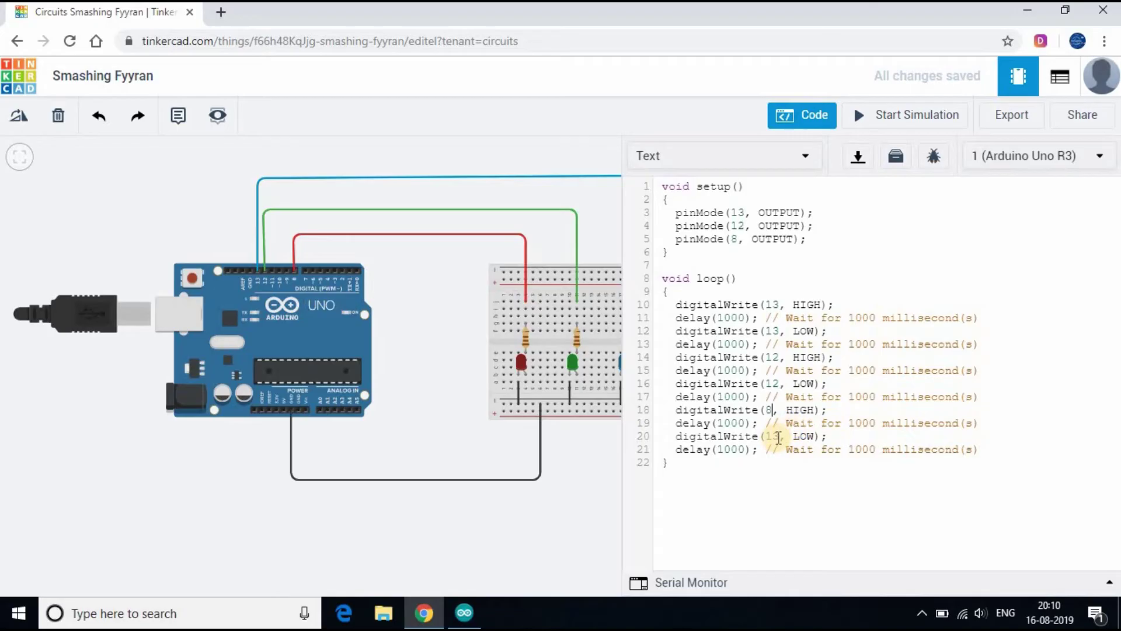
click(780, 436)
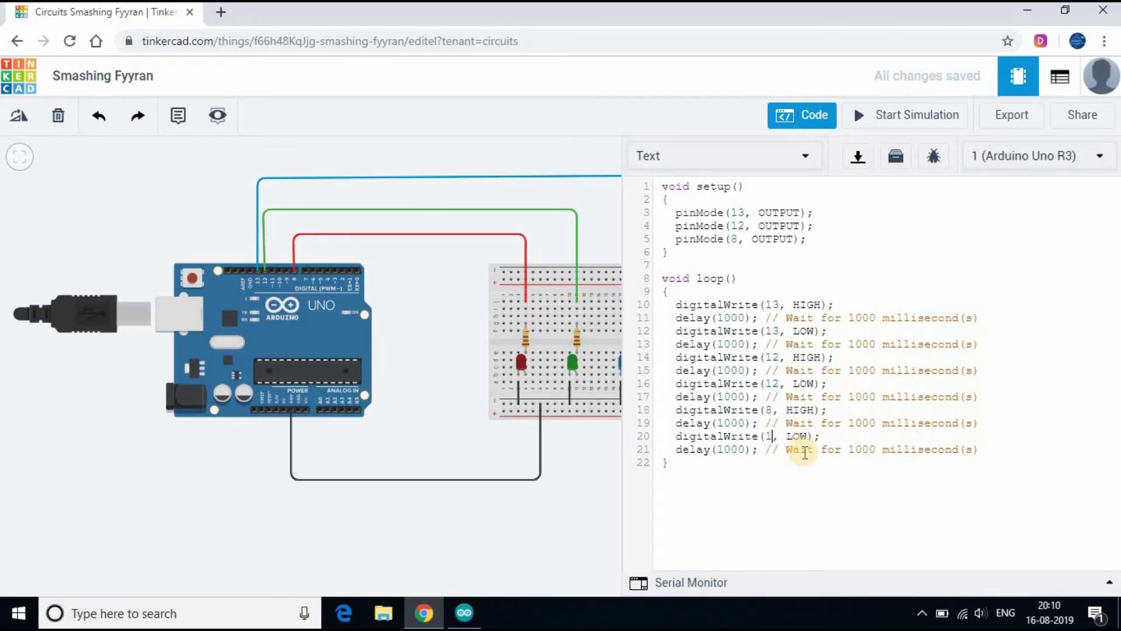
text(8)
click(790, 471)
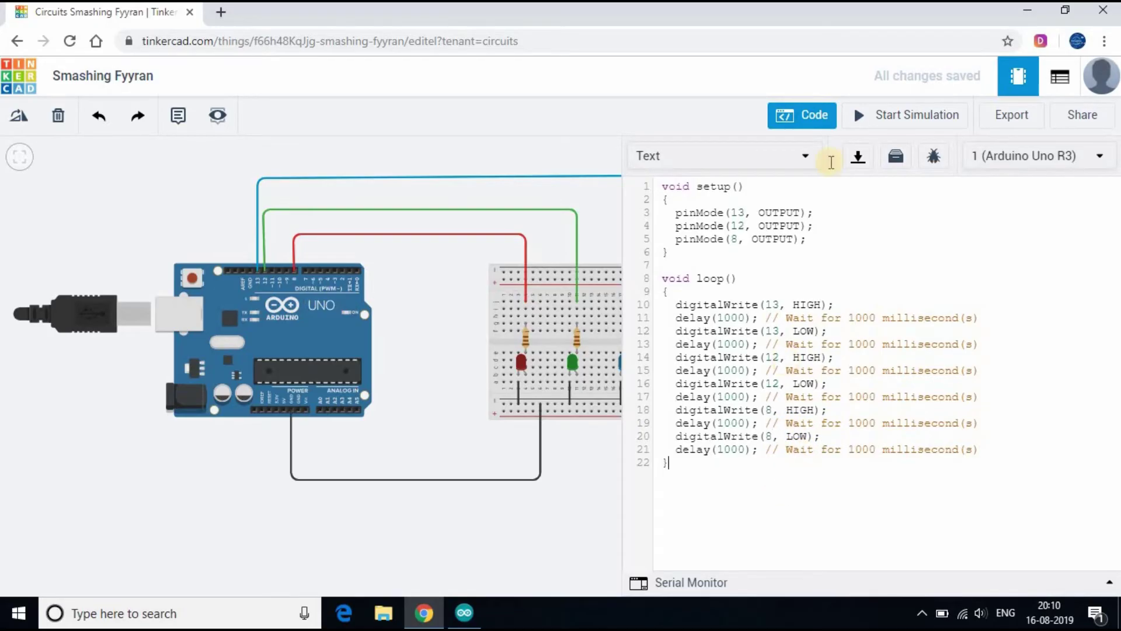
Step: Close the code editor and start the circuit simulation
click(808, 115)
click(902, 125)
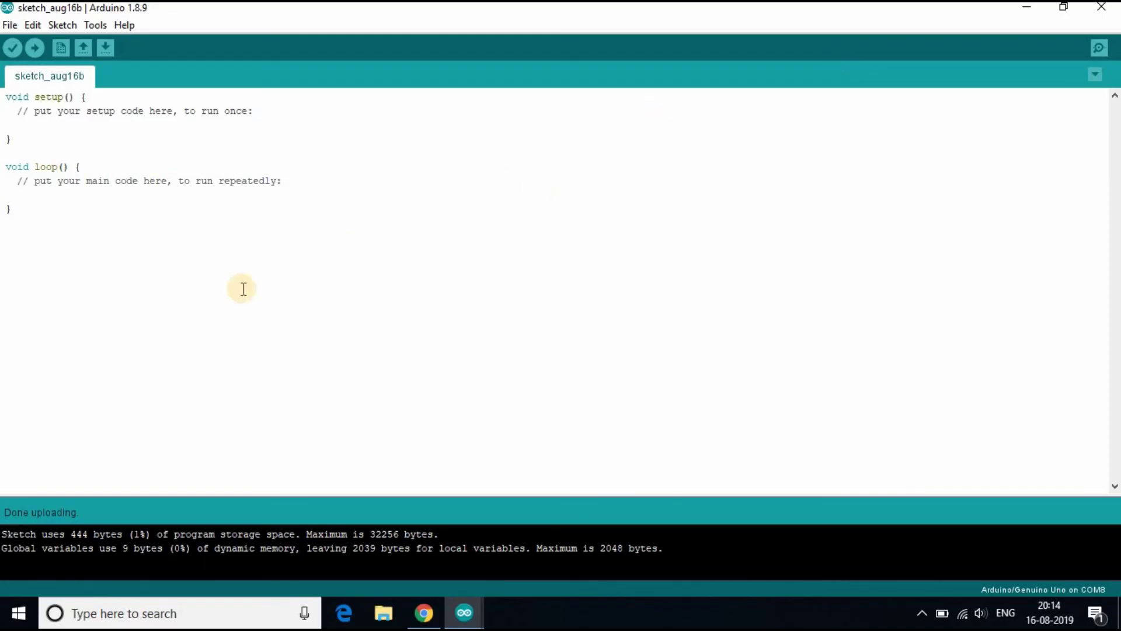
Step: Switch from the Arduino IDE to Tinkercad, reopen the circuit's code and copy the entire program
click(366, 252)
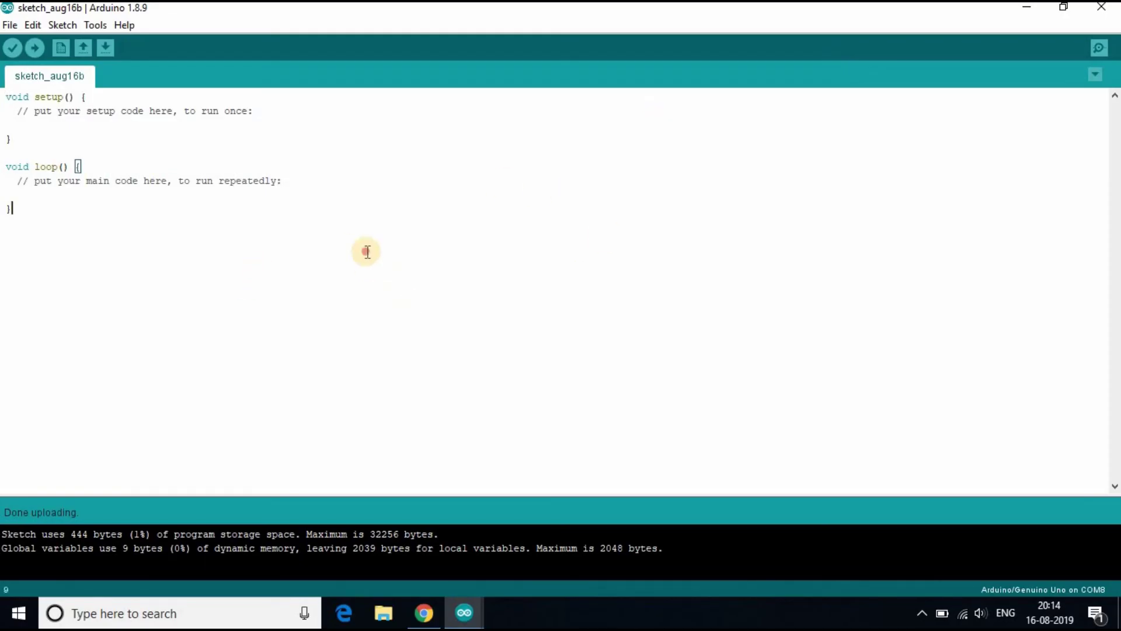
click(424, 612)
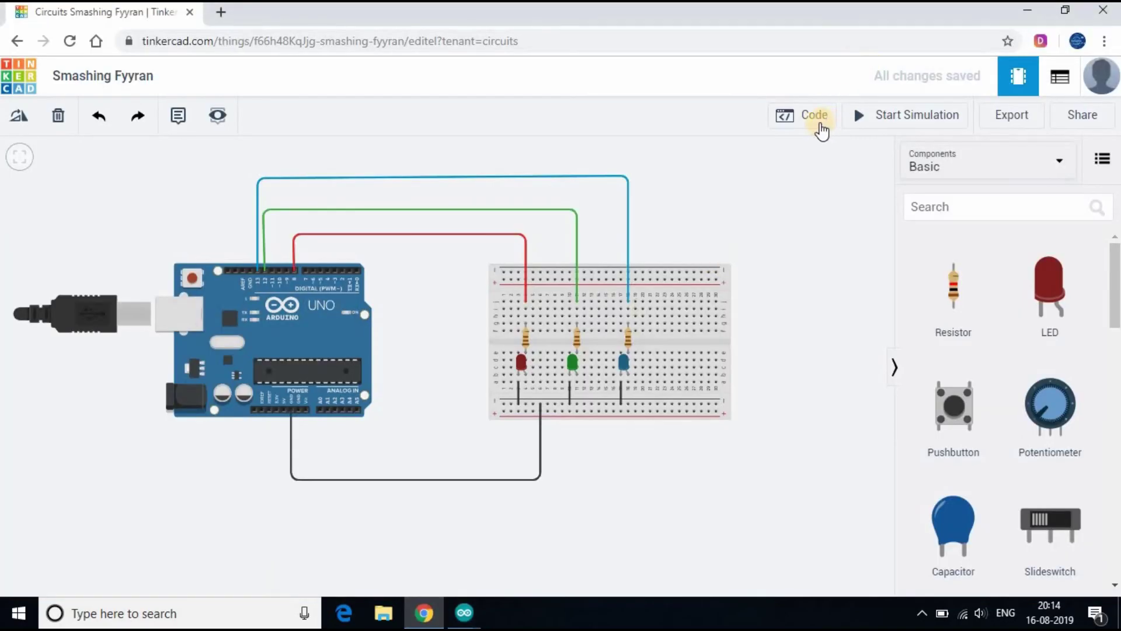
click(812, 117)
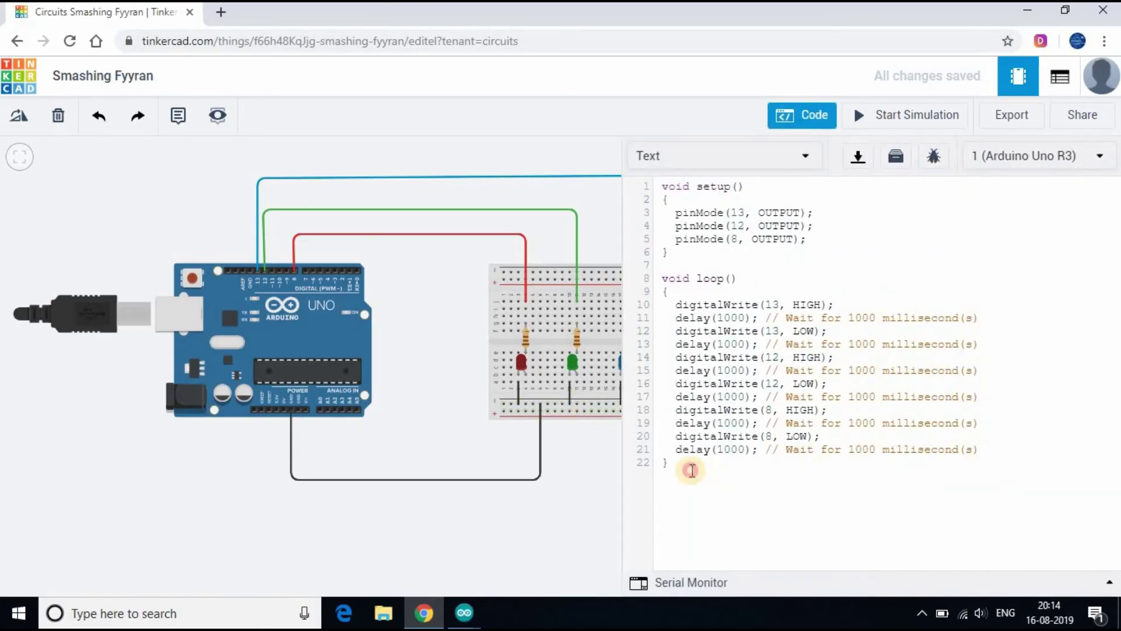
mouse_move(683, 465)
mouse_down()
mouse_move(675, 305)
mouse_move(650, 183)
mouse_up()
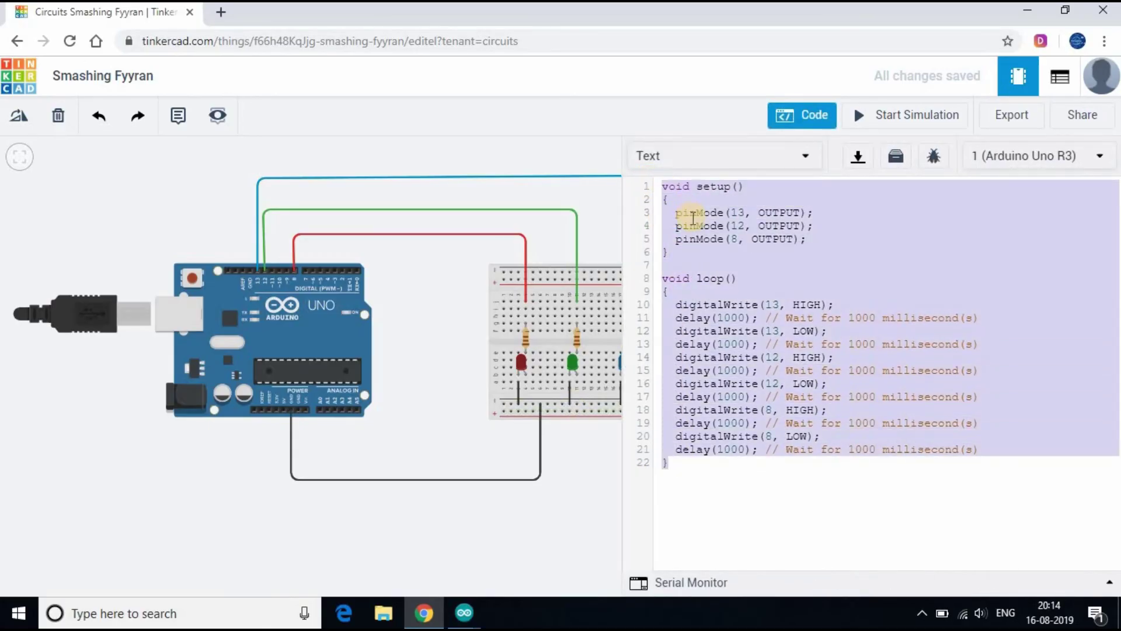
right_click(693, 216)
click(744, 278)
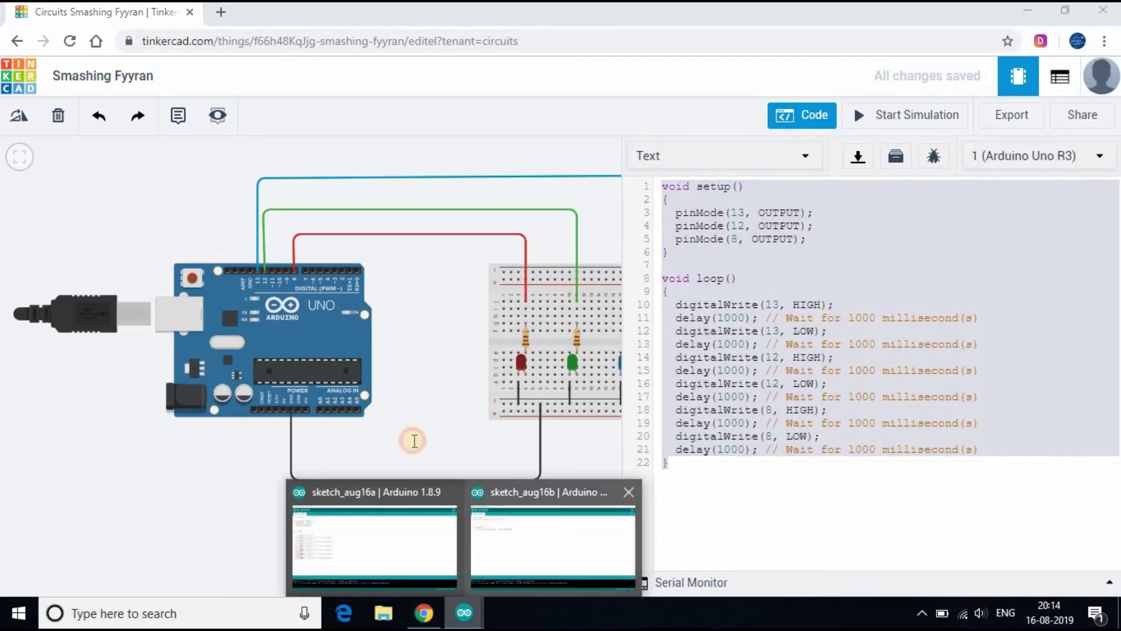
Step: Switch to the sketch_aug16b window in the Arduino IDE and replace its default code with the copied program
click(555, 543)
key(ctrl+a)
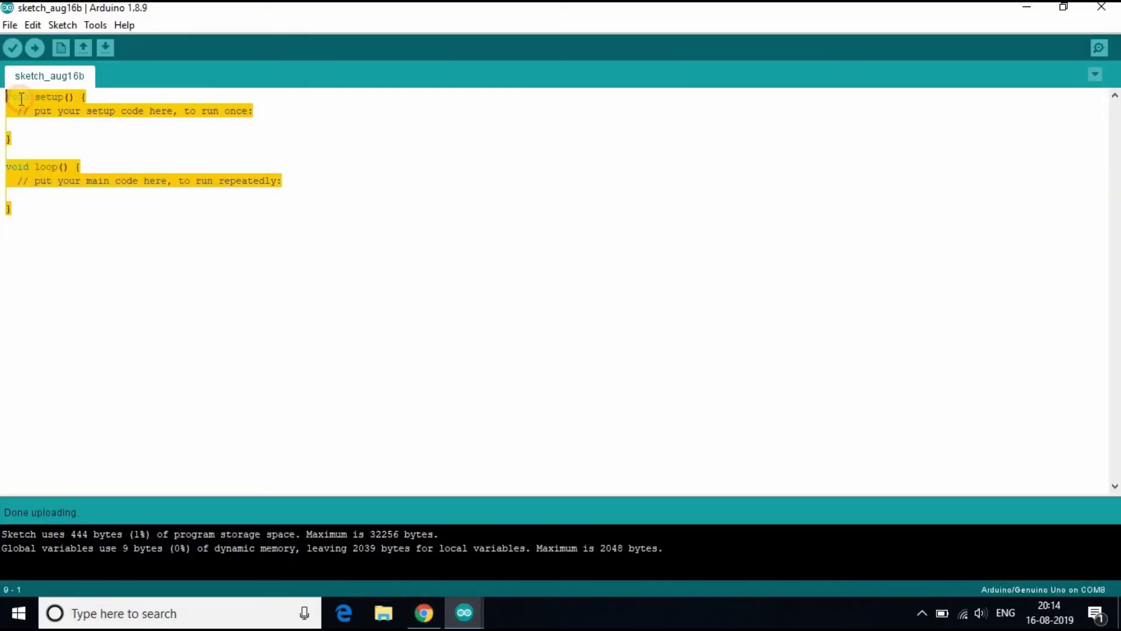
right_click(20, 98)
click(72, 190)
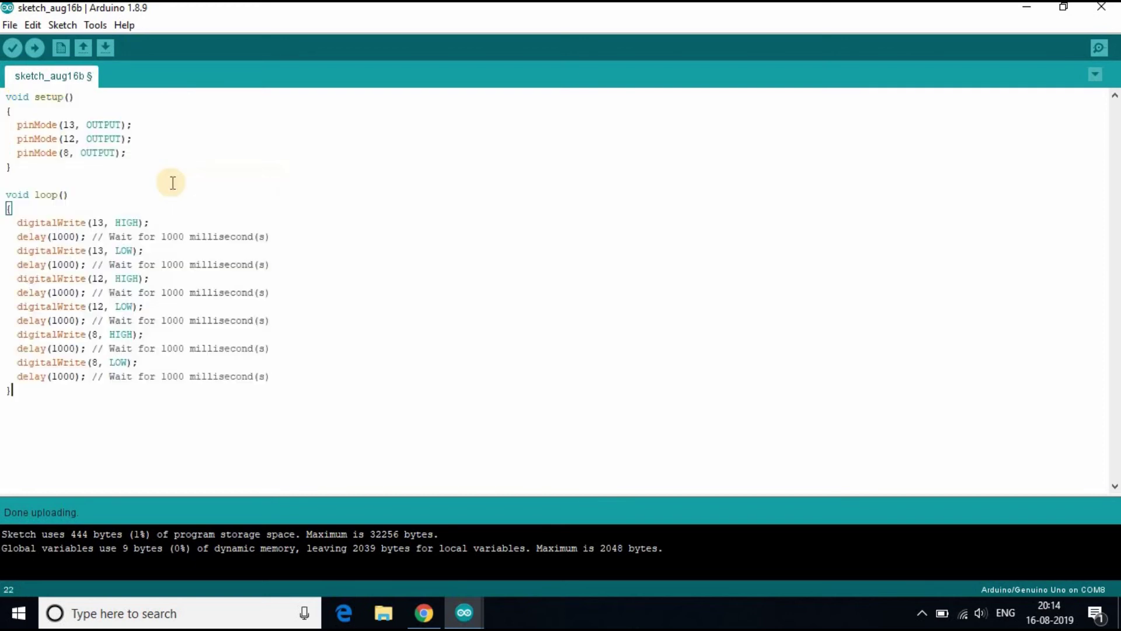
Step: Upload the sketch to the Arduino Uno, saving it as sketch_aug16b in the Arduino folder
click(32, 48)
click(439, 320)
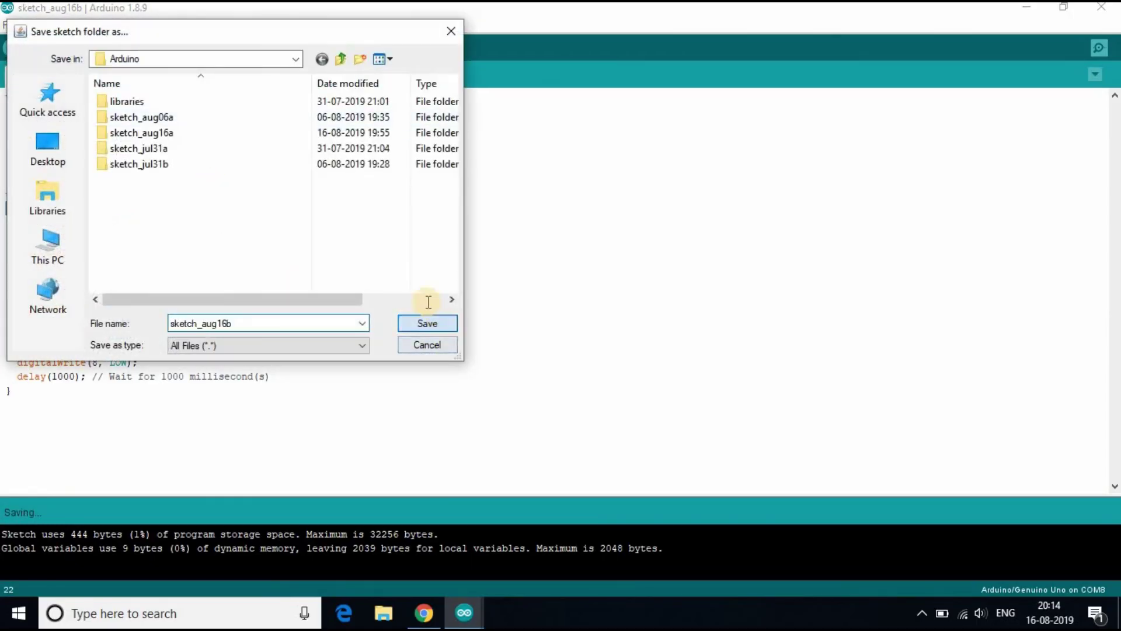